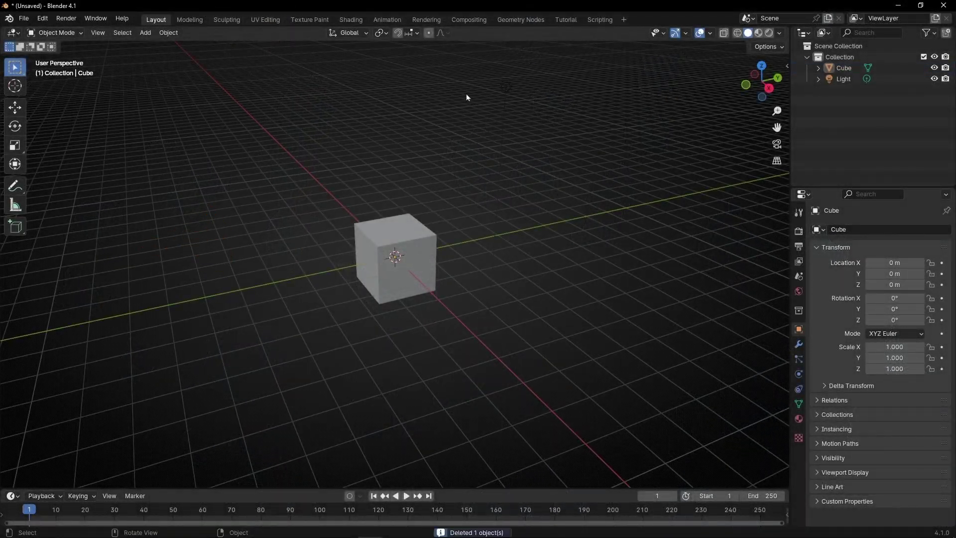
Delete the light from the scene and switch to the Tutorial workspace.
click(505, 87)
key(Delete)
click(567, 20)
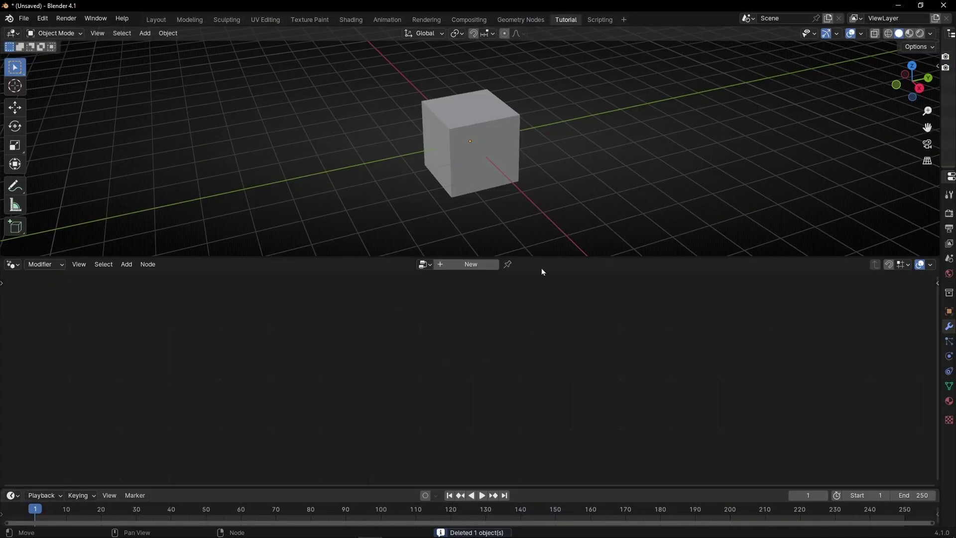
Create a new geometry node tree on the cube and delete its Group Input node.
click(491, 266)
key(Delete)
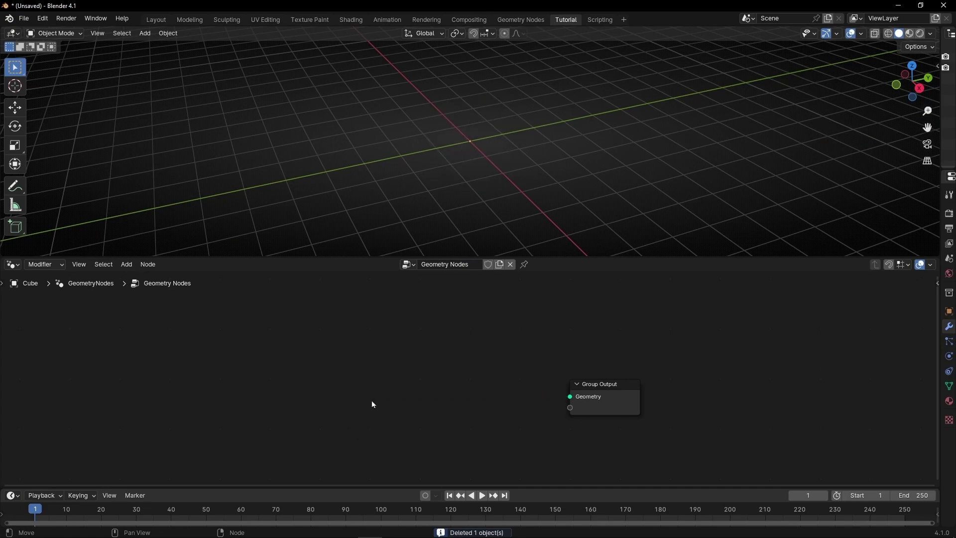
Add a monkey mesh to the scene.
click(145, 33)
mouse_move(143, 46)
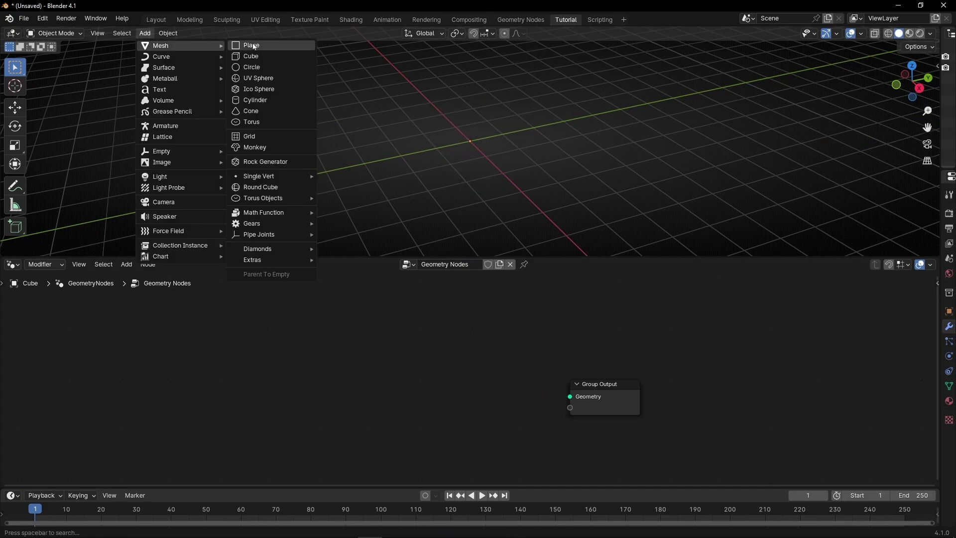
click(253, 148)
Bring Suzanne into the cube's node tree as an Object Info node and connect its Geometry output to the Group Output.
drag(939, 122, 801, 122)
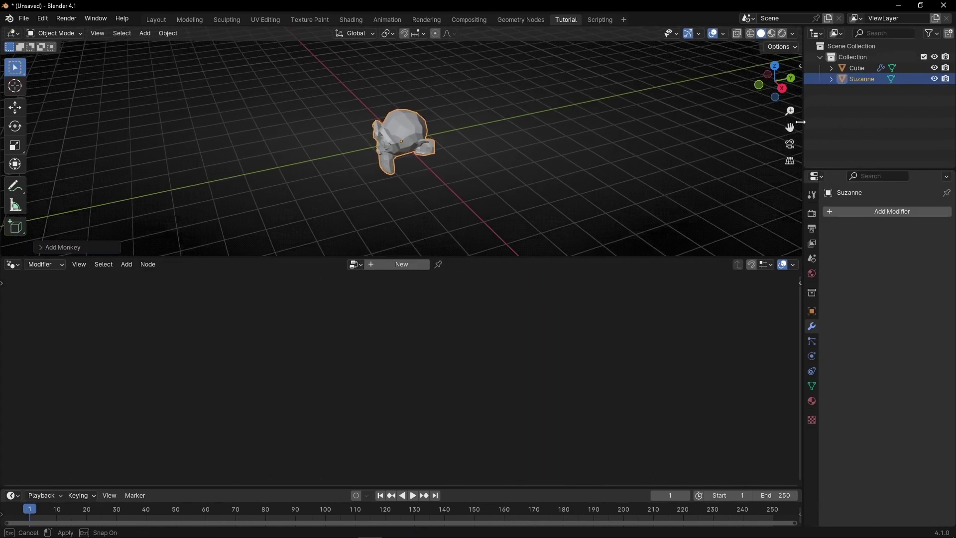
click(855, 68)
drag(860, 79, 314, 384)
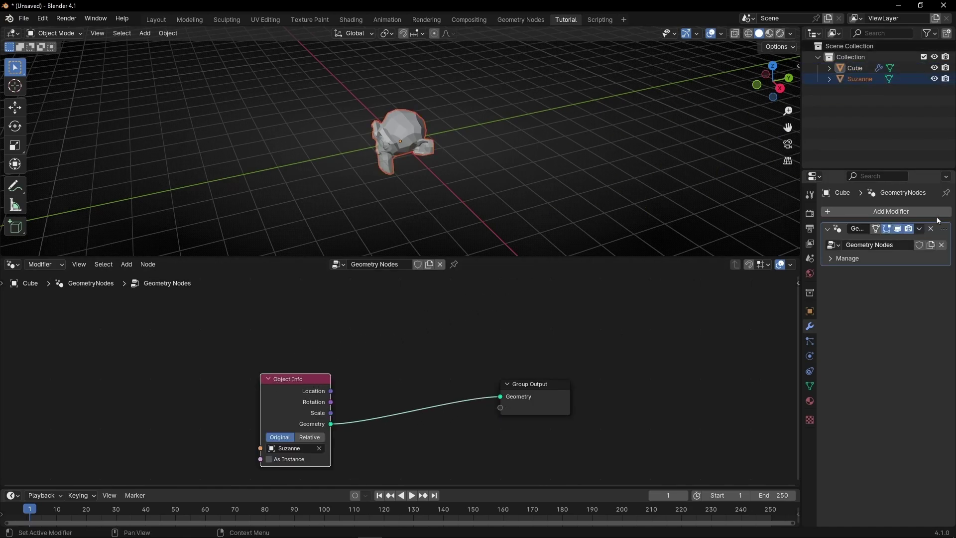
drag(802, 135, 941, 135)
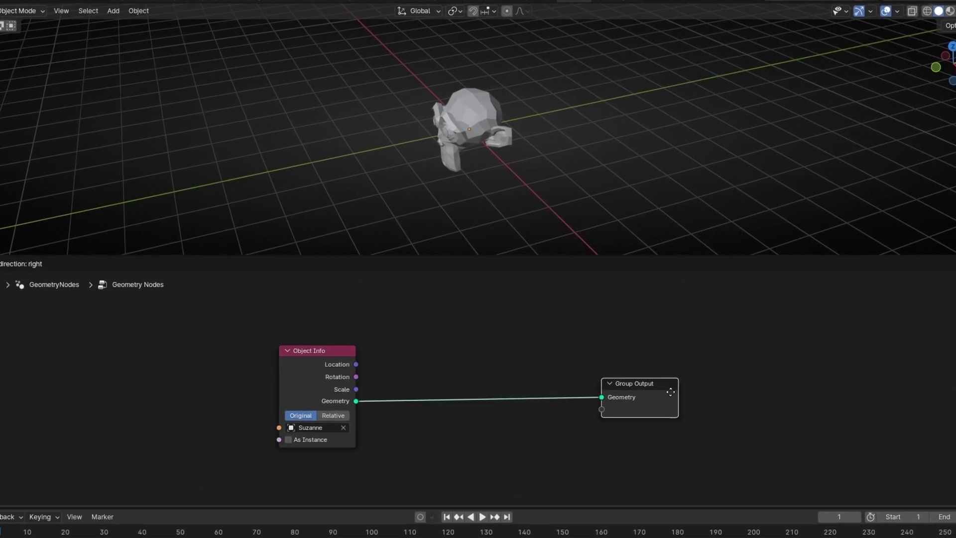
scroll(522, 110, up, 5)
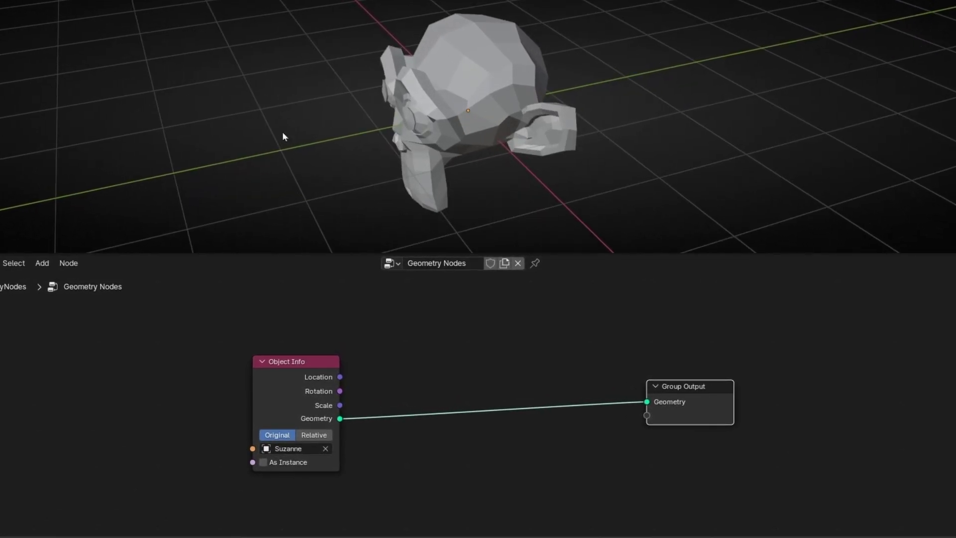
Insert a Transform Geometry node between Object Info and Group Output, and set its rotation to X 117°, Y 96.7°, Z -171°.
drag(294, 361, 262, 351)
key(shift+a)
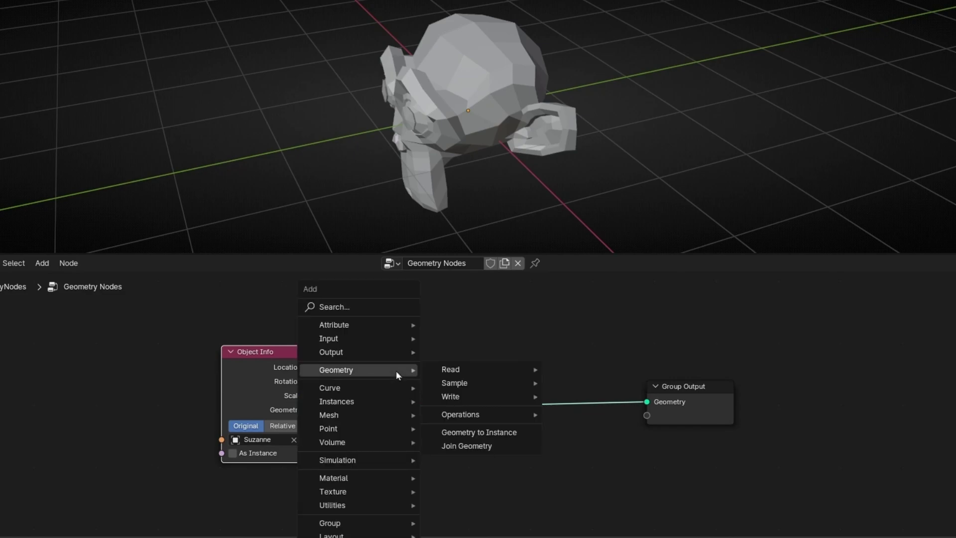
text(tran)
key(Return)
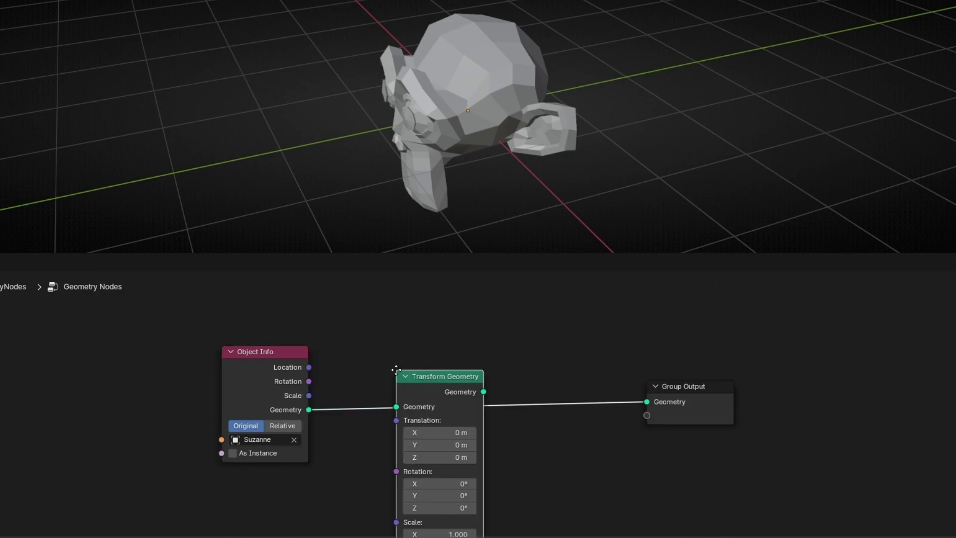
click(436, 293)
scroll(529, 416, up, 2)
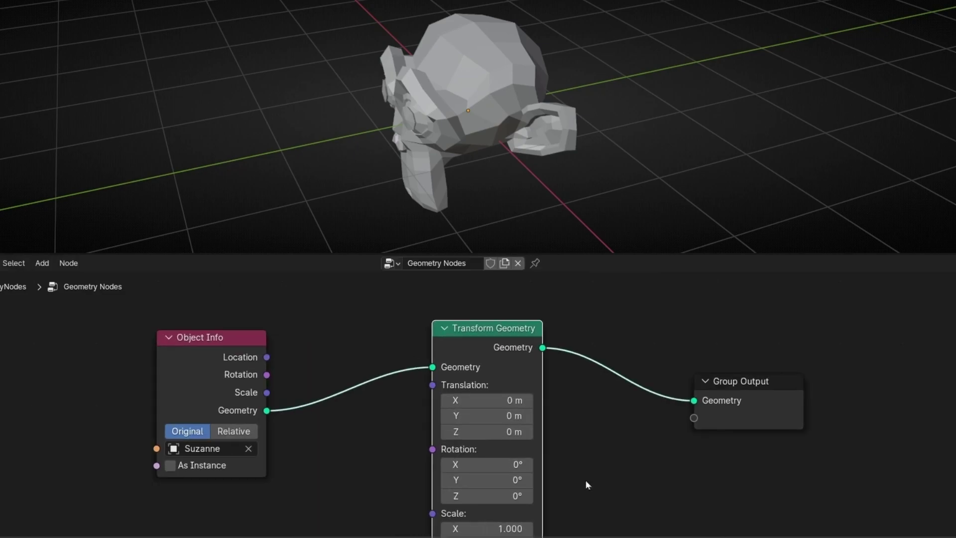
drag(478, 412, 425, 443)
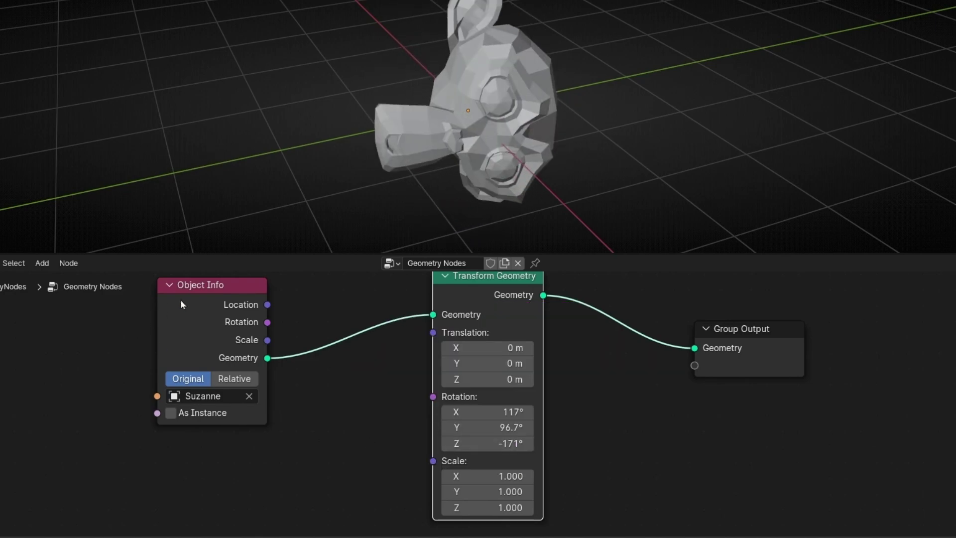
Move the Object Info node aside and add a Random Value node beside the Transform Geometry node.
drag(181, 301, 77, 321)
key(shift+a)
text(random)
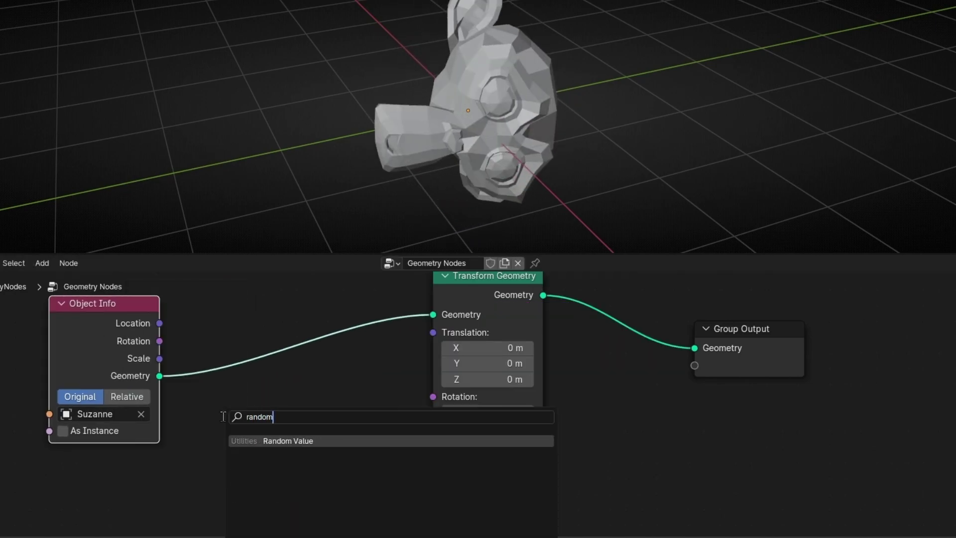
key(Return)
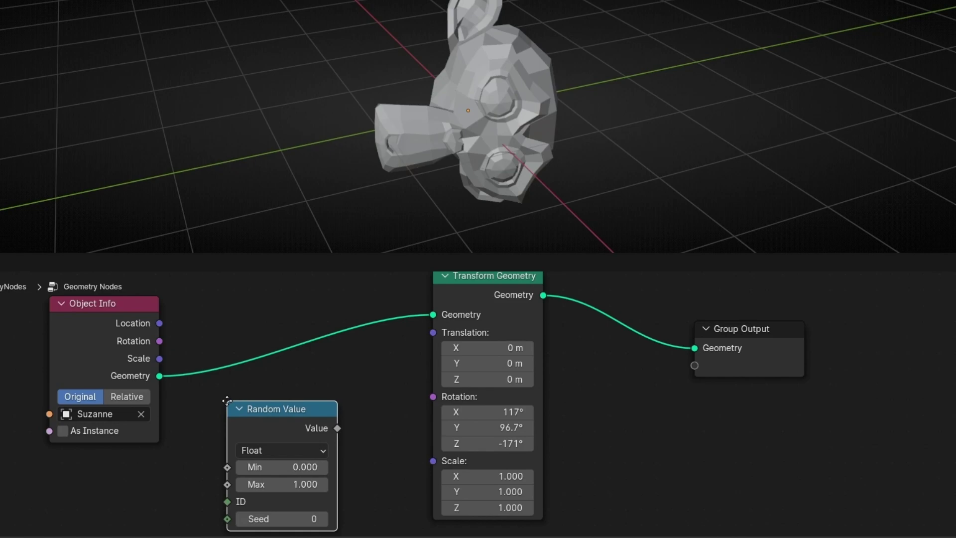
click(233, 384)
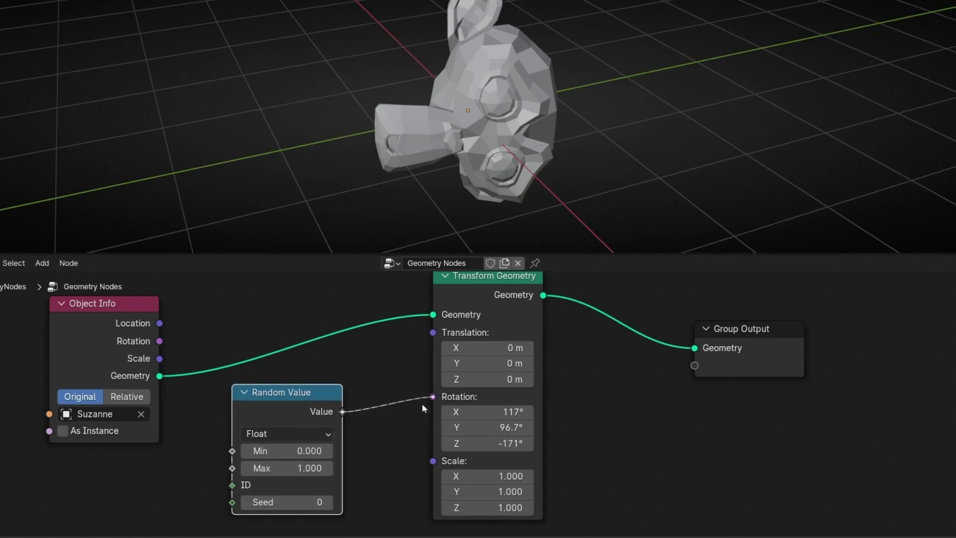
Try to drive the Transform Geometry rotation with the Random Value output, setting its Max to -8.1.
drag(422, 404, 428, 421)
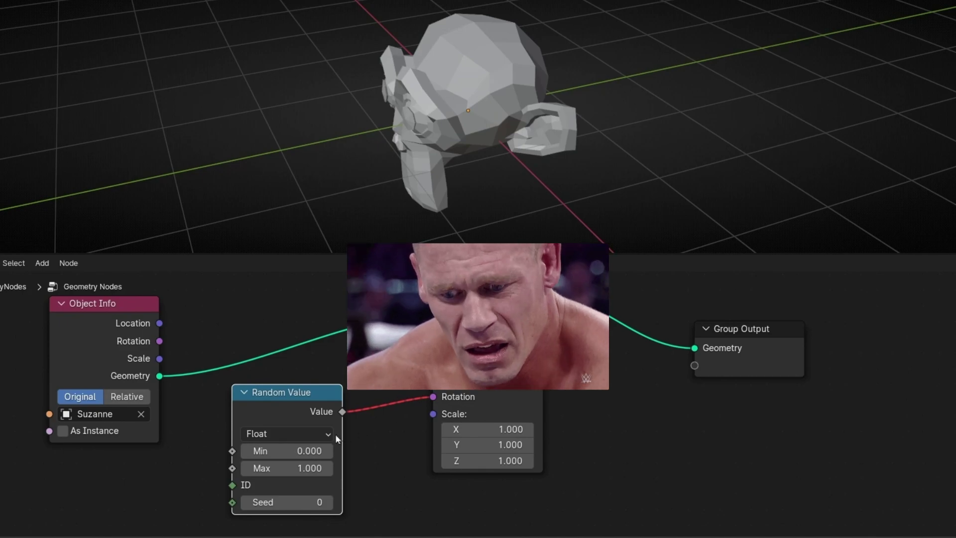
ctrl+middle_drag(416, 439, 339, 436)
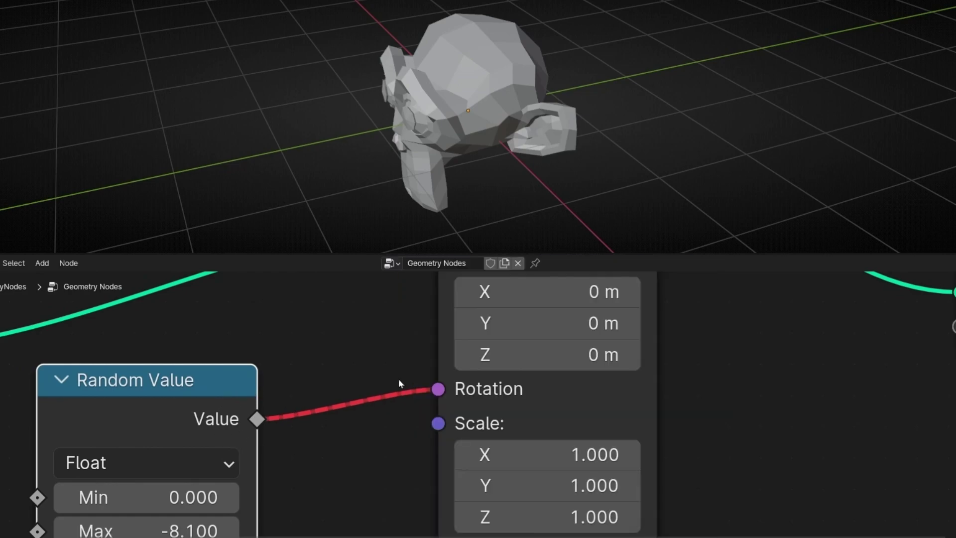
Replace the Transform Geometry node with a Rotate Instances node between Object Info and Group Output.
scroll(392, 372, down, 3)
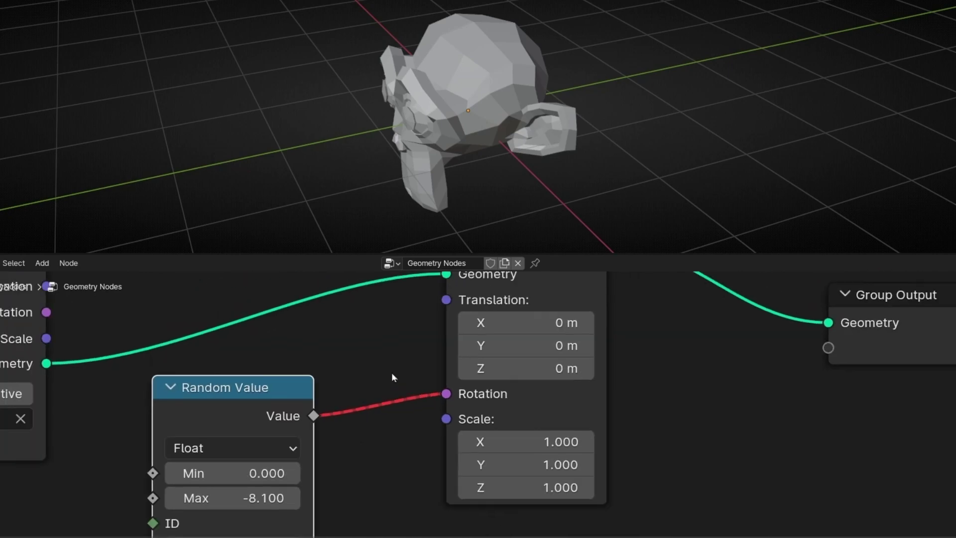
key(ctrl+x)
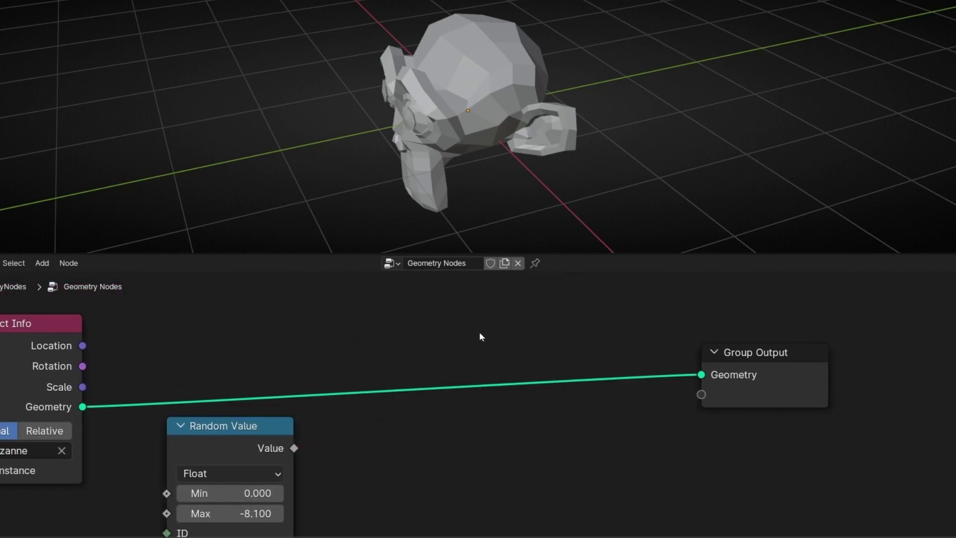
key(shift+a)
text(rotate in)
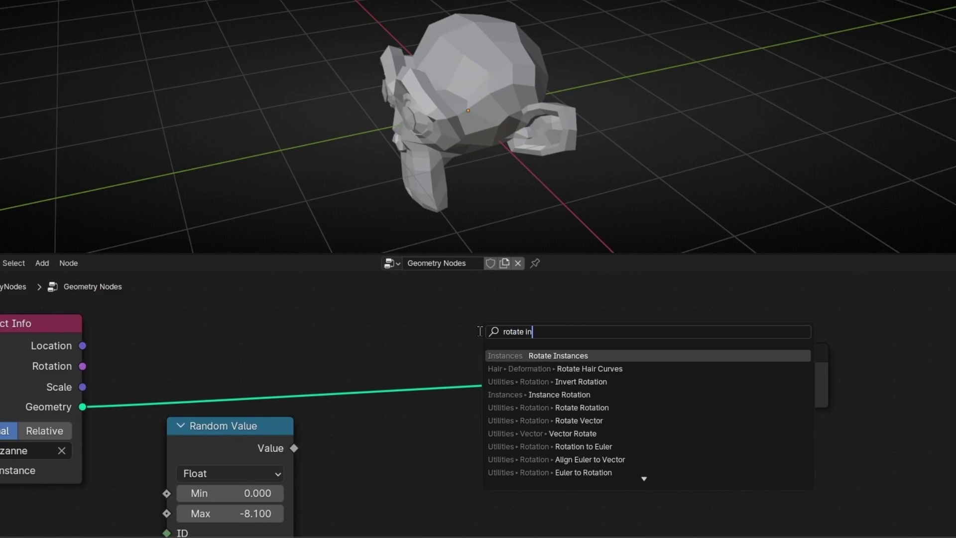
key(Return)
click(404, 316)
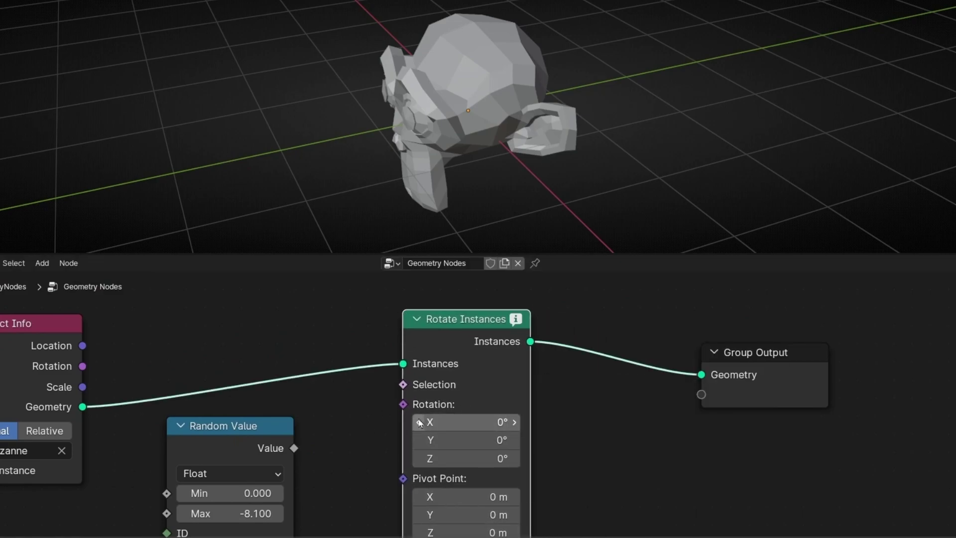
Try rotation values X 23.9°, Y 8.5° and Z 6.8° on the Rotate Instances node, and undo them.
scroll(469, 411, up, 3)
middle_drag(337, 433, 271, 409)
scroll(345, 387, down, 3)
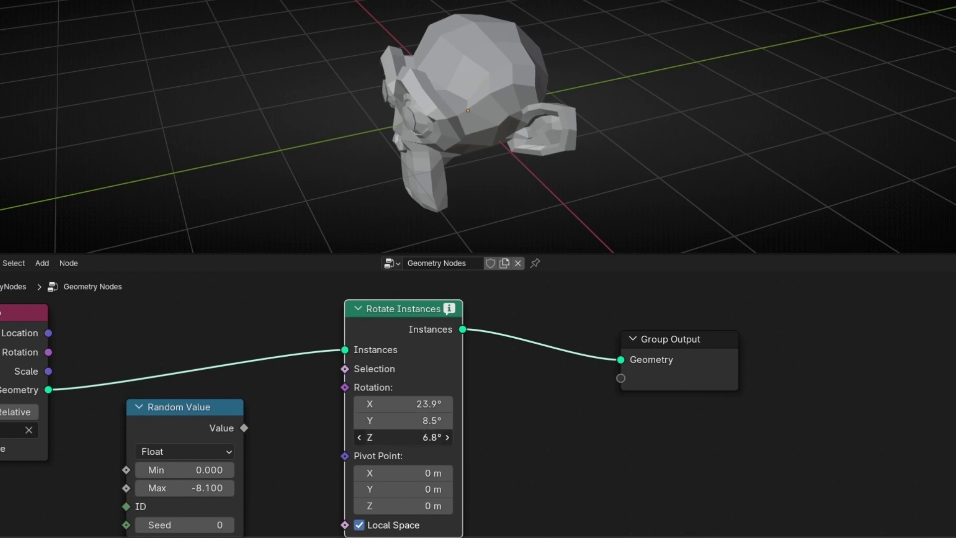
key(ctrl+z)
key(ctrl+z)
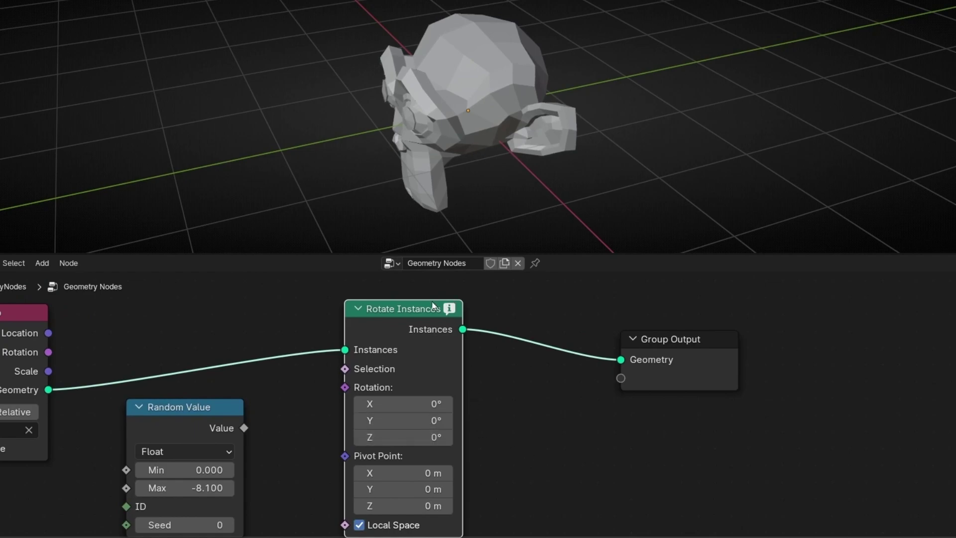
Enable As Instance on the Object Info node and set the Rotate Instances X rotation to 17°.
middle_drag(209, 368, 264, 371)
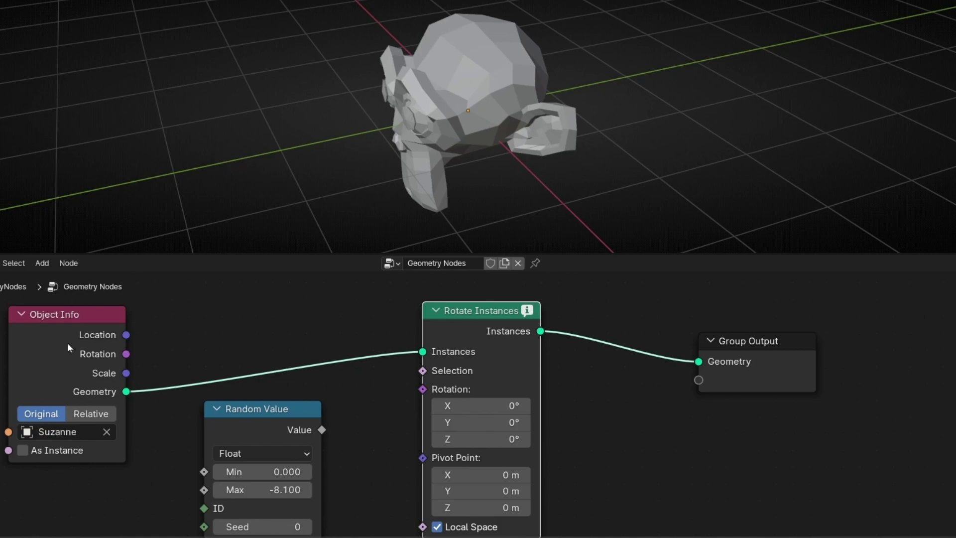
click(21, 452)
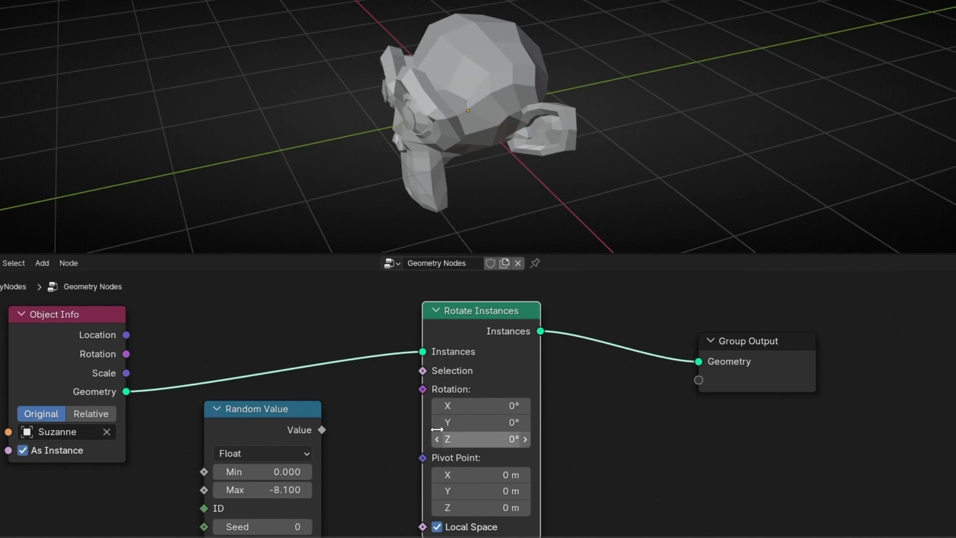
drag(492, 402, 461, 407)
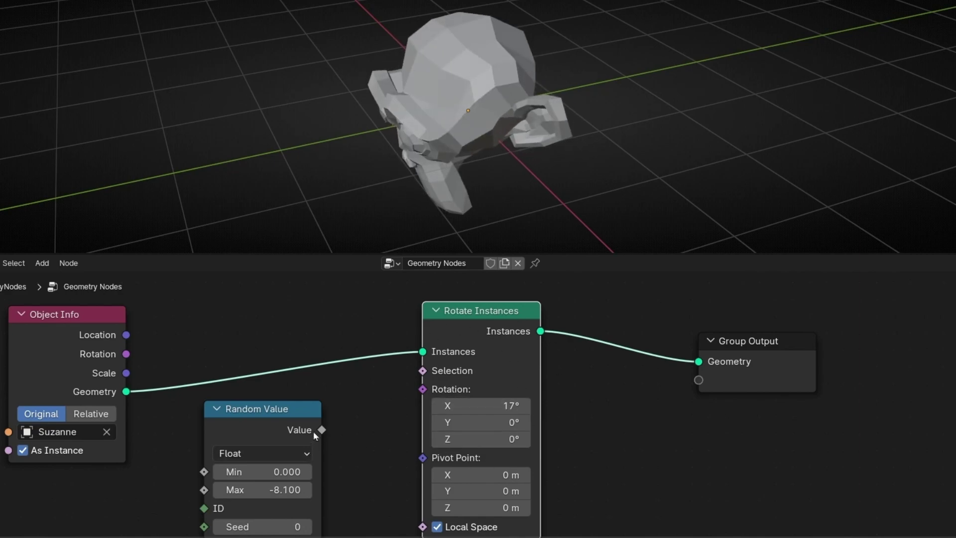
Connect the float Random Value output to the Rotate Instances Rotation input and set its Max to 68.8.
drag(316, 429, 423, 389)
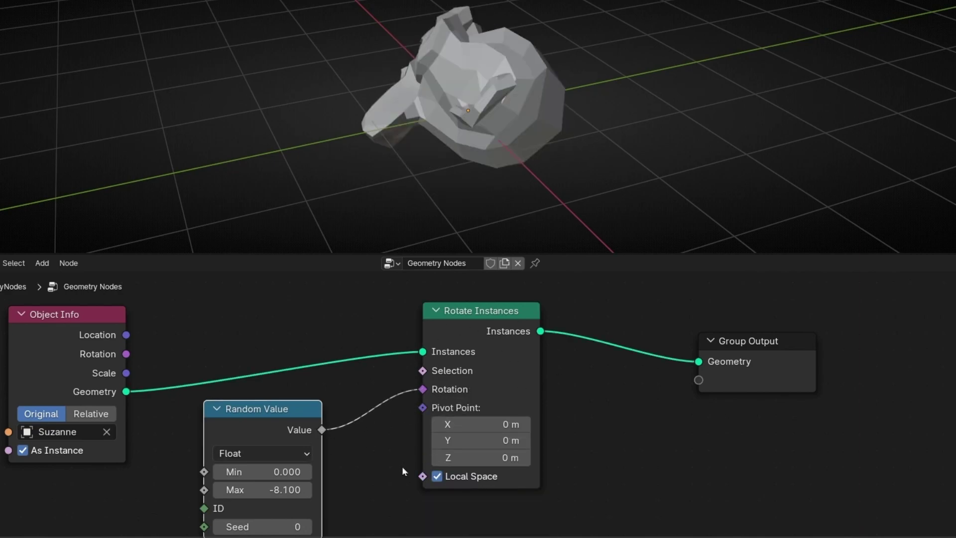
middle_drag(403, 470, 415, 439)
drag(279, 464, 416, 463)
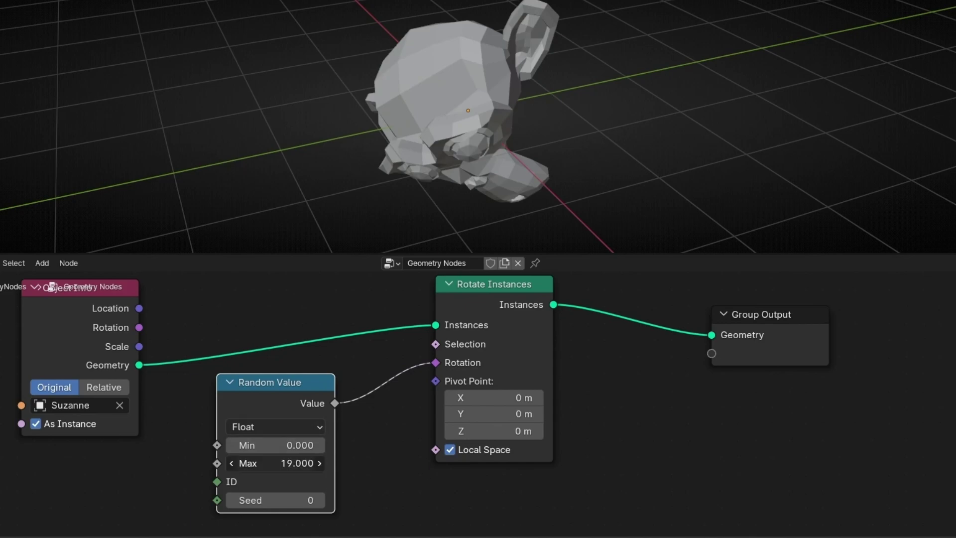
drag(299, 464, 547, 464)
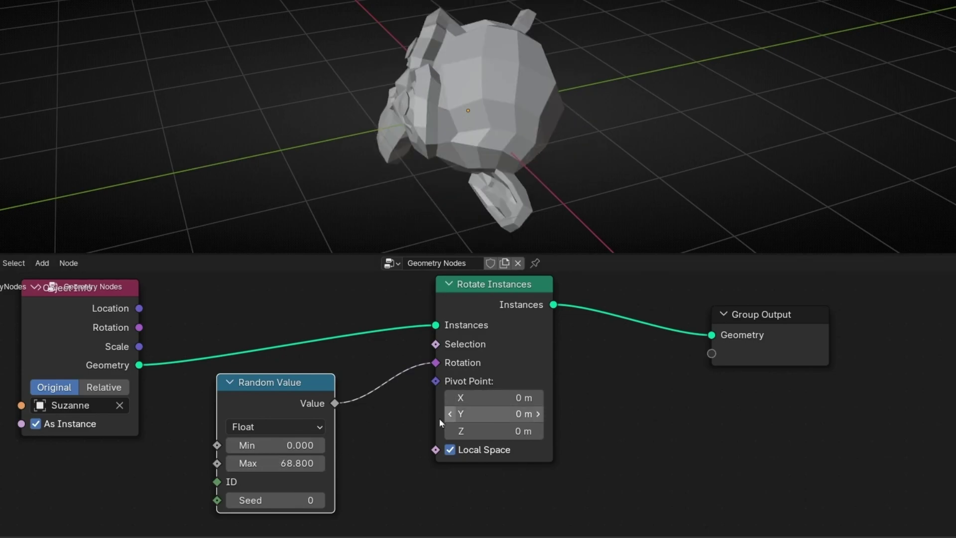
Change the Random Value data type to Vector and connect its output to the Rotate Instances Rotation input.
scroll(439, 414, up, 2)
click(321, 379)
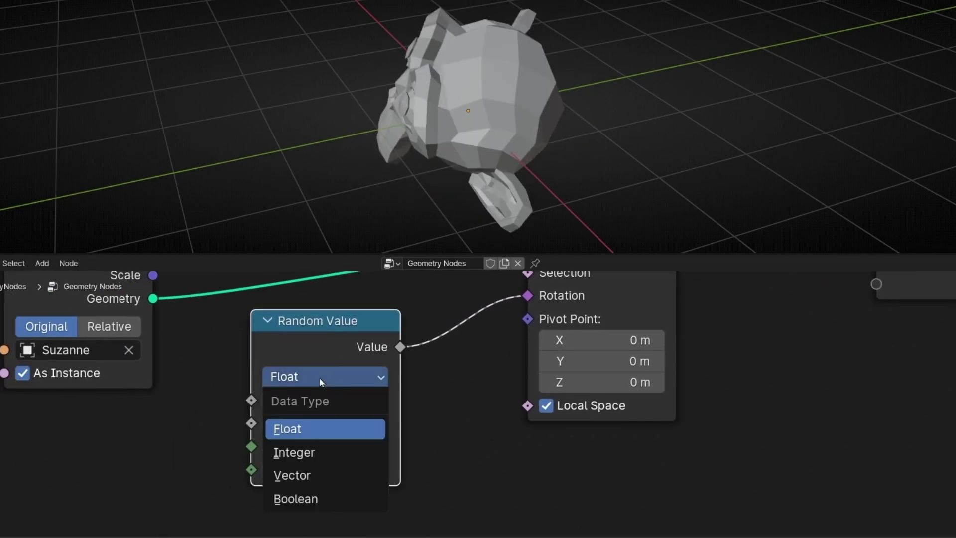
click(296, 476)
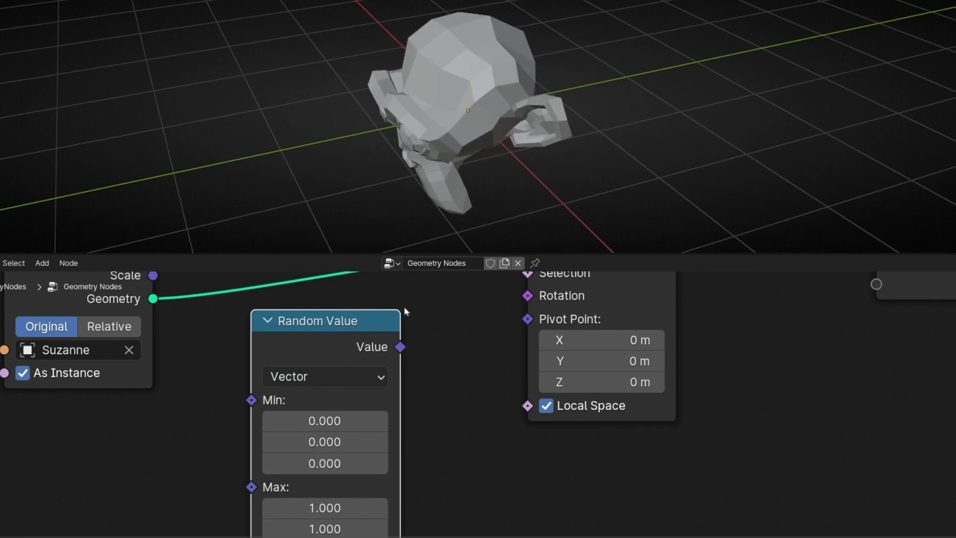
middle_drag(403, 329, 383, 388)
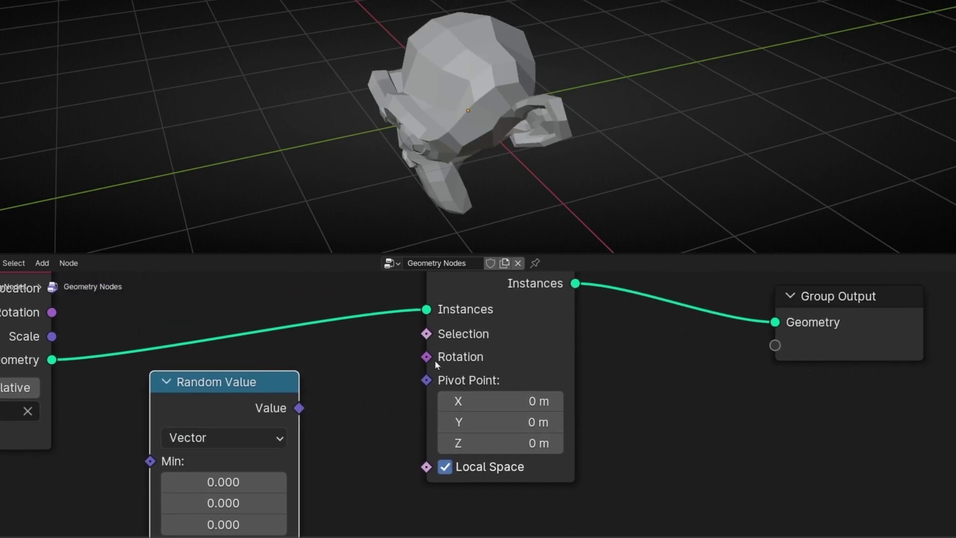
mouse_move(452, 356)
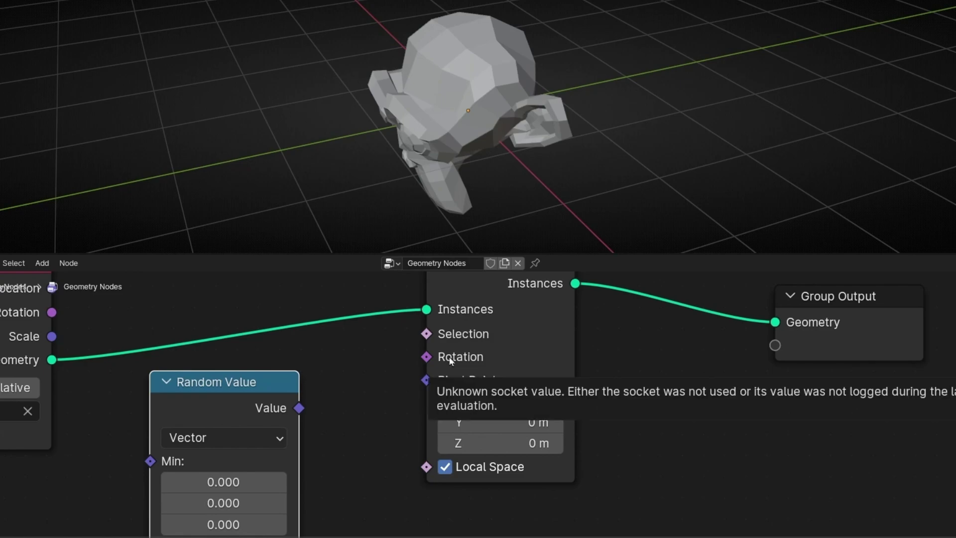
drag(418, 358, 426, 356)
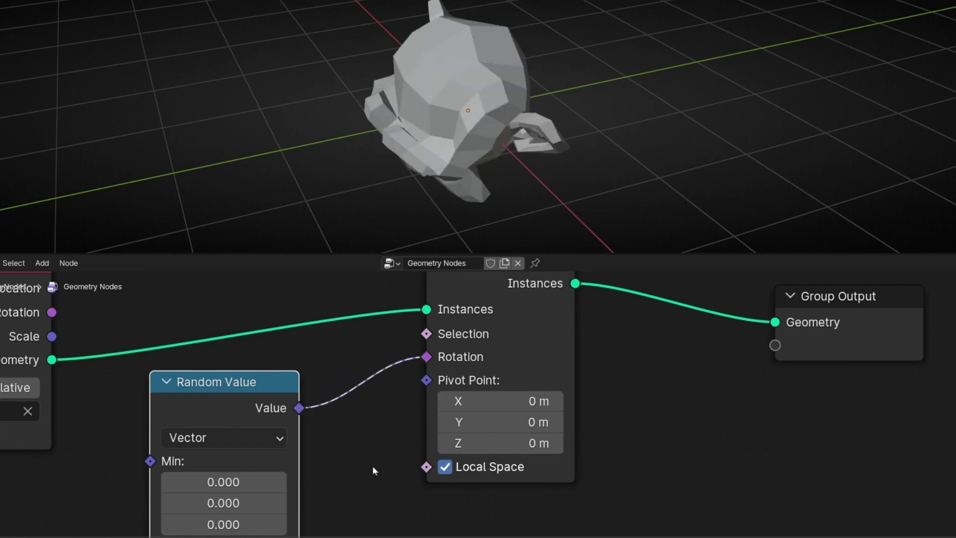
Set the first Max component of the Random Value vector to 70.6.
middle_drag(373, 466, 471, 335)
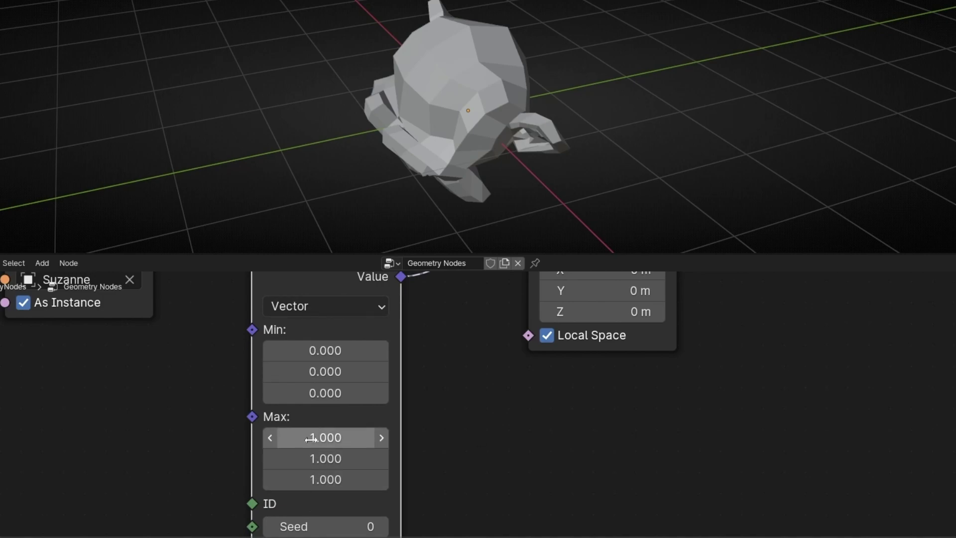
drag(311, 439, 494, 439)
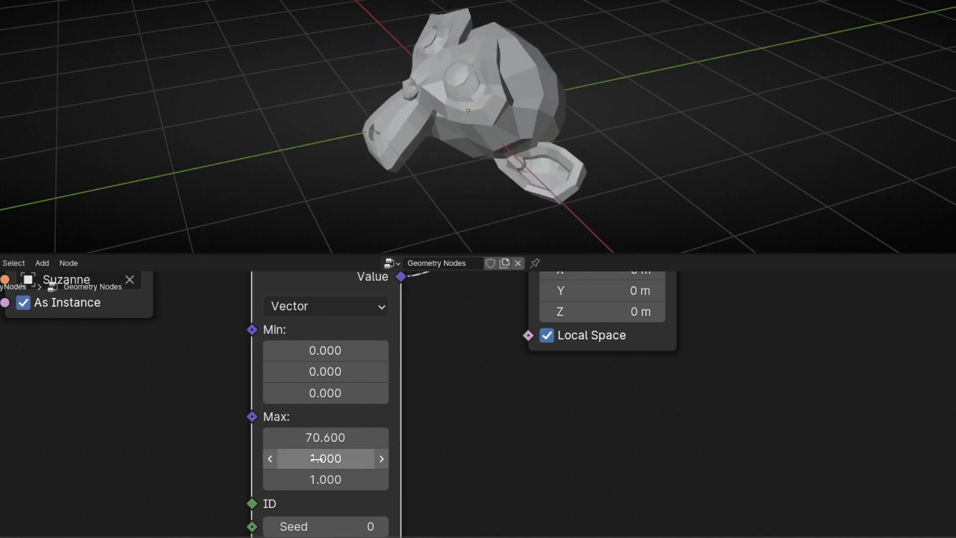
Set the second and third Max components of the Random Value vector to 68.4 and 189.7.
drag(325, 459, 502, 458)
drag(325, 480, 814, 480)
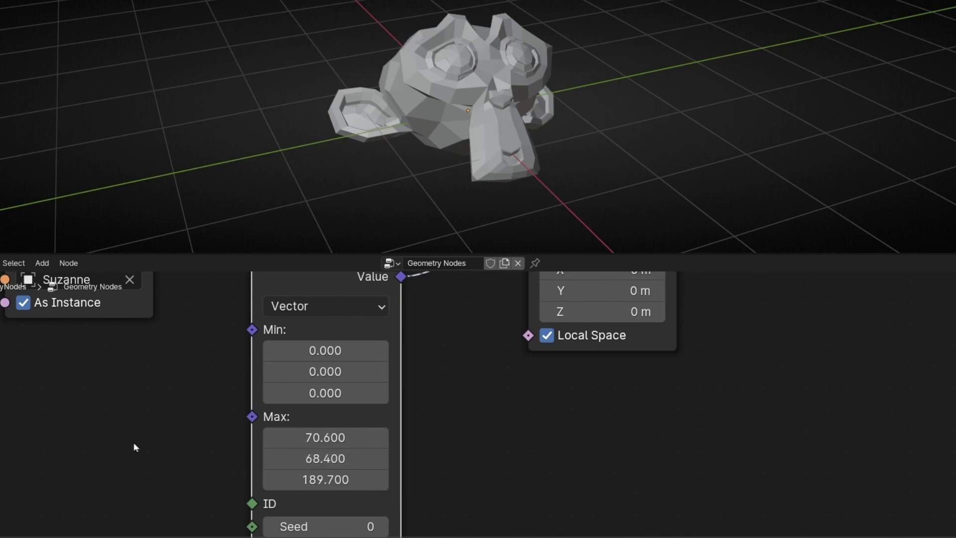
Add a Scene Time node beside the Random Value node and connect its Seconds output to the Max input.
middle_drag(135, 447, 255, 401)
key(shift+a)
text(scene)
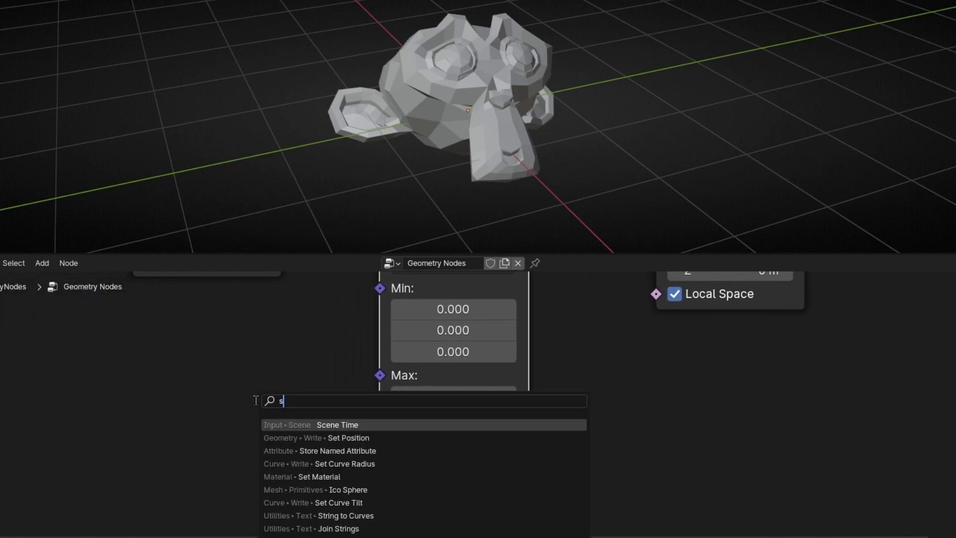
key(Return)
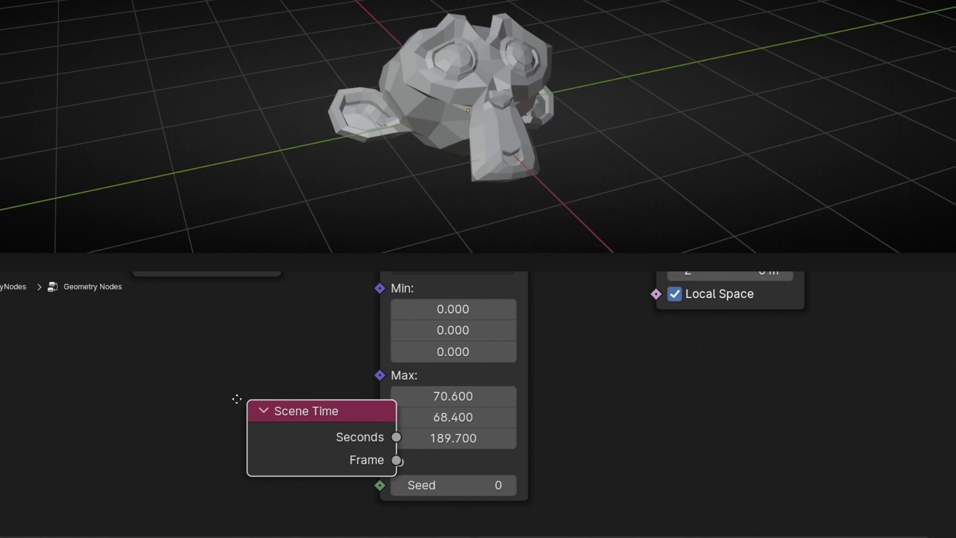
click(14, 359)
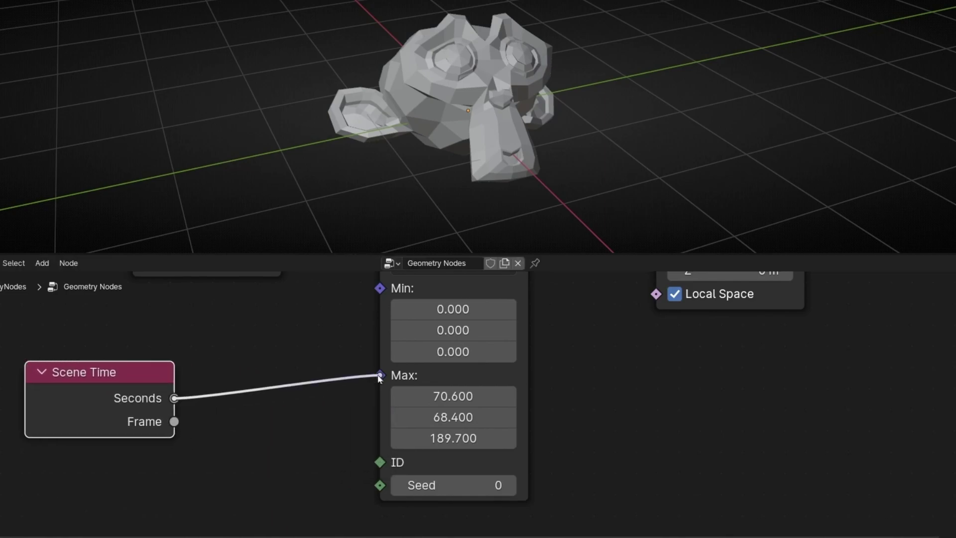
drag(379, 377, 380, 376)
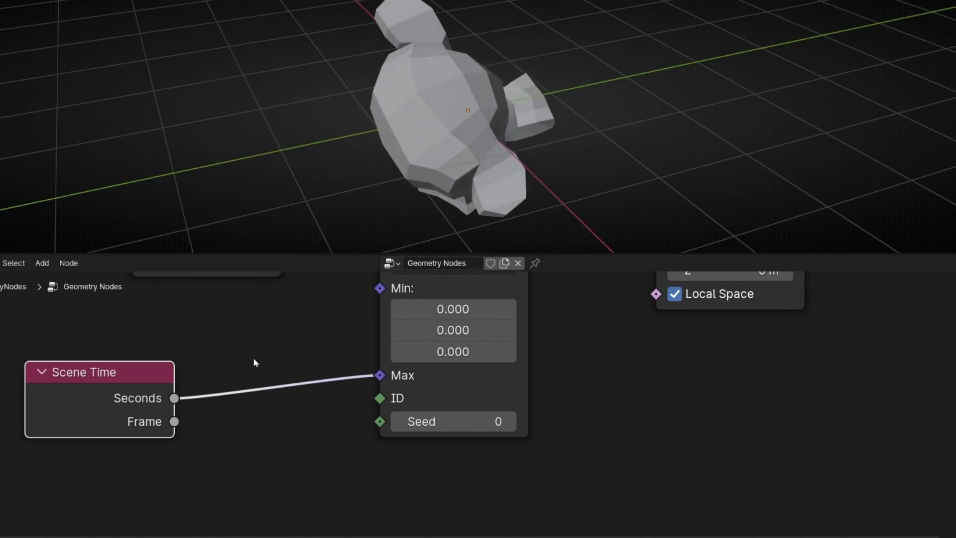
Insert a Math node between Scene Time and Random Value, set to Multiply with a second value of 4.4.
key(shift+a)
text(math)
key(Return)
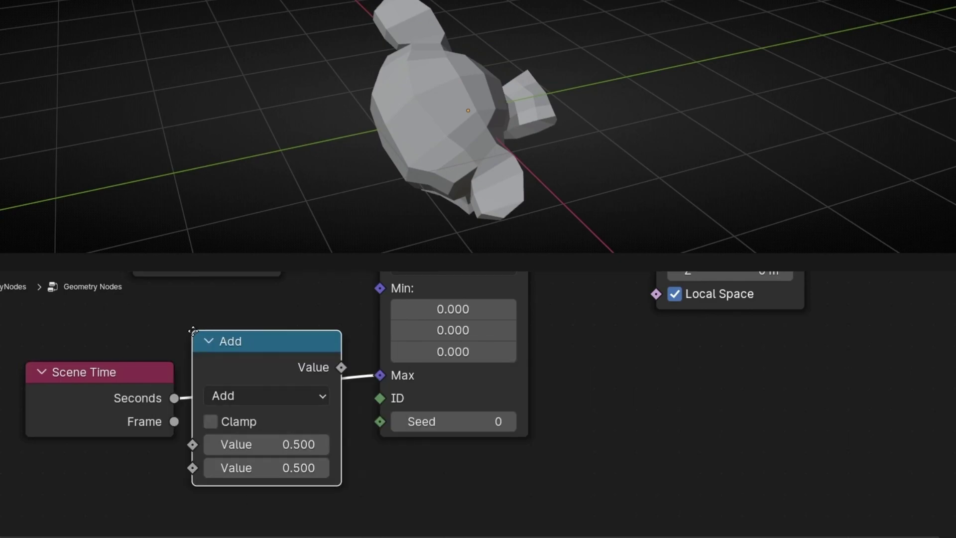
click(247, 410)
click(292, 401)
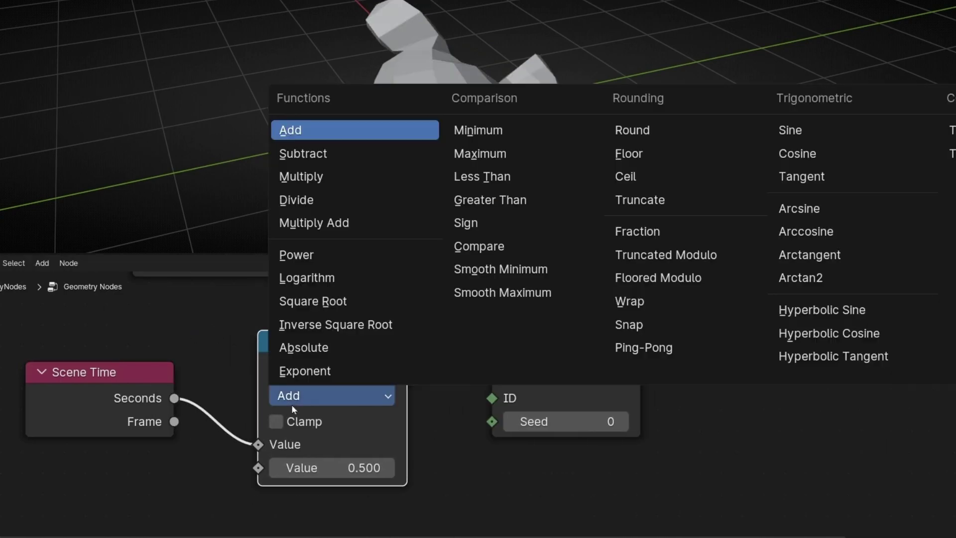
click(311, 179)
drag(294, 468, 335, 468)
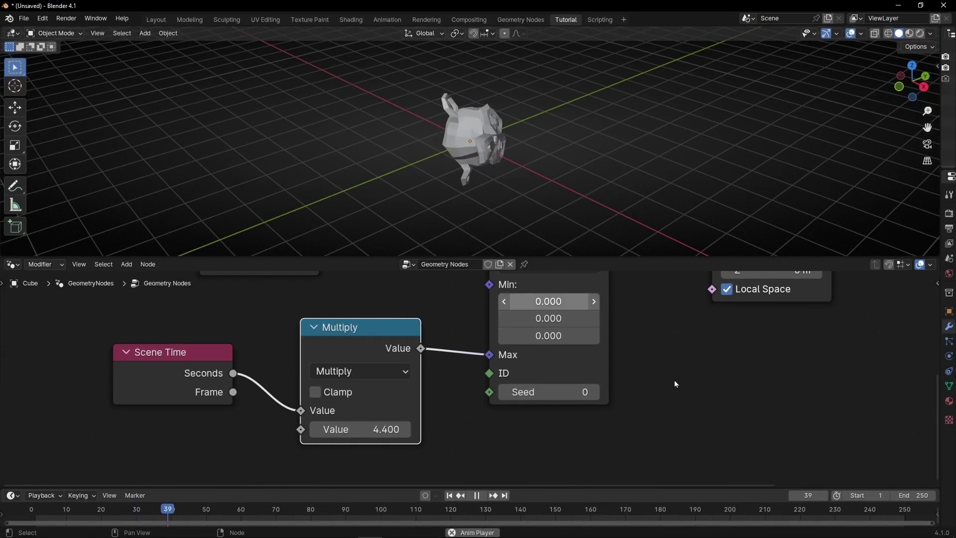
Stop playback, set the animation's end frame to 500 and play the animation again.
key(space)
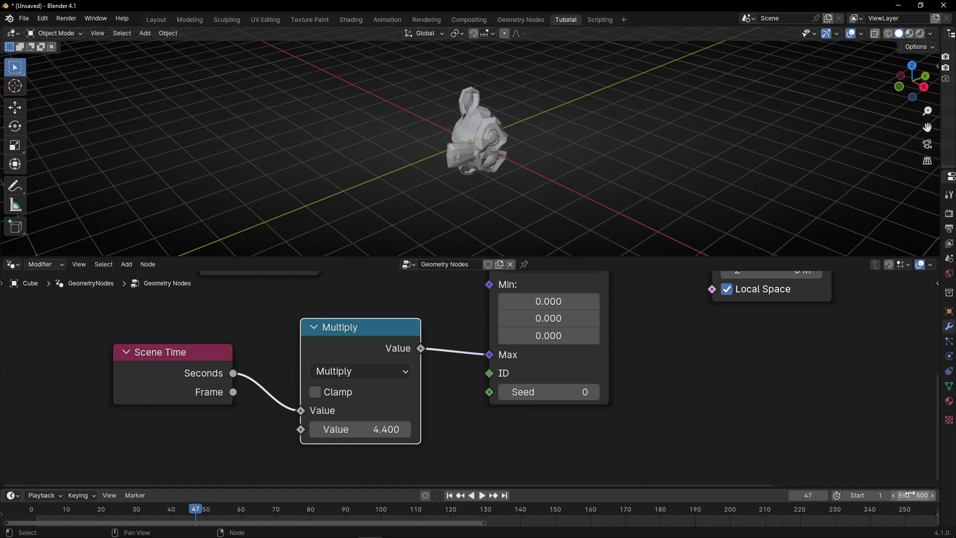
key(space)
middle_drag(496, 149, 437, 156)
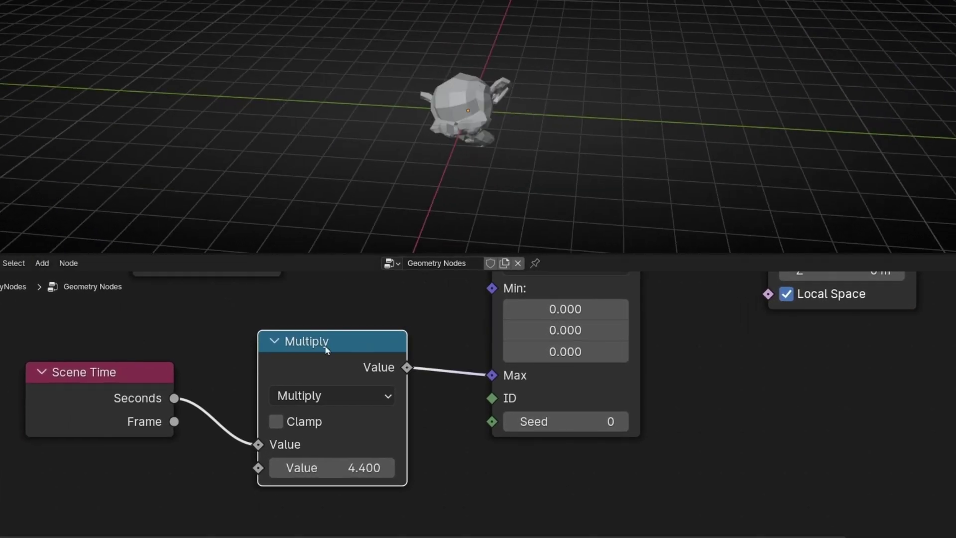
Move the Object Info node aside and insert a Cube mesh node feeding the Rotate Instances node in its place.
scroll(383, 328, down, 2)
middle_drag(383, 327, 382, 450)
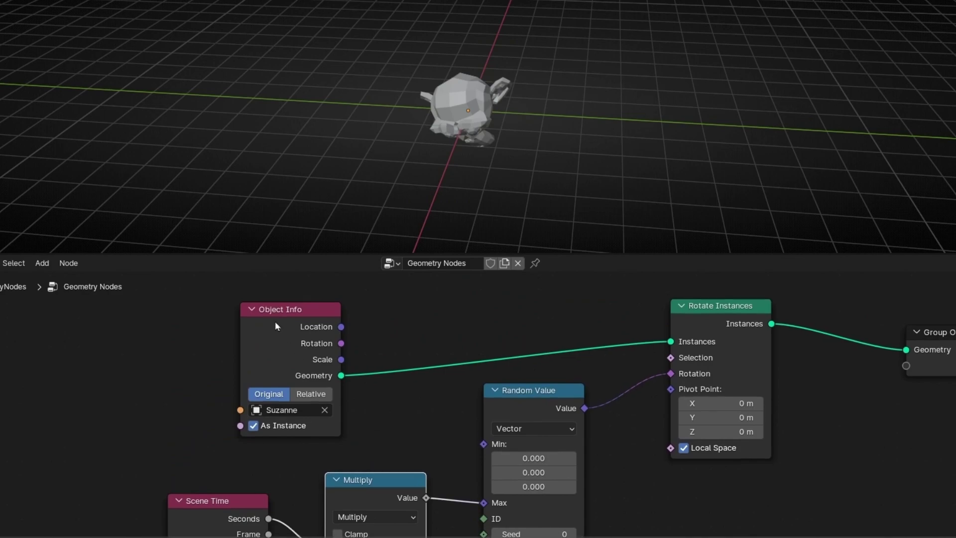
drag(298, 326, 222, 327)
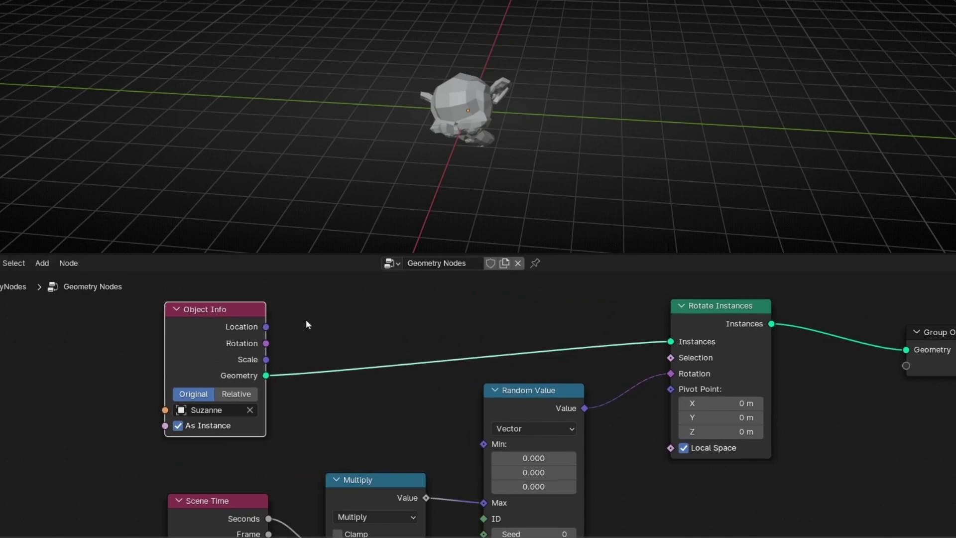
key(shift+a)
text(cu)
key(Return)
click(365, 339)
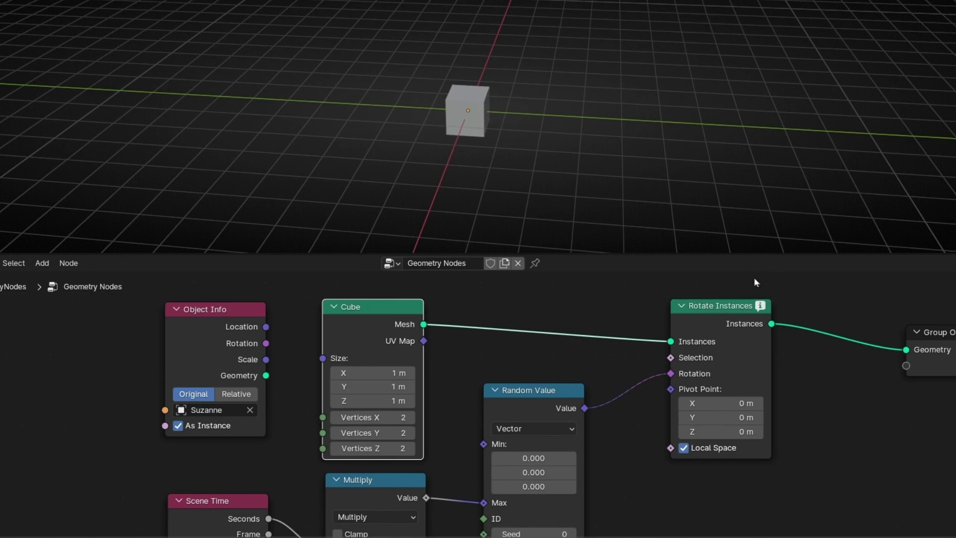
Reposition the Cube node and insert a Geometry to Instance node between it and Rotate Instances.
middle_drag(420, 332, 369, 396)
drag(317, 396, 266, 369)
key(shift+a)
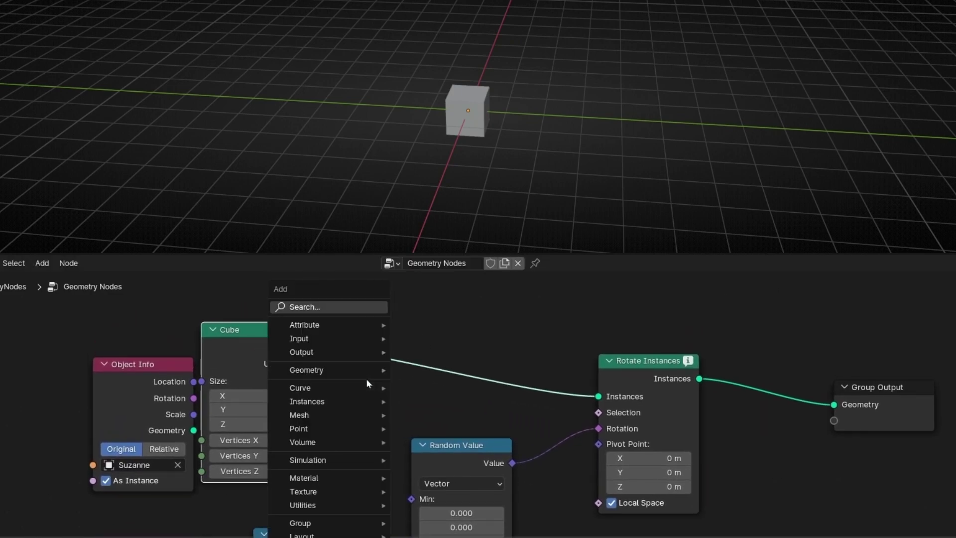
text(geometry t)
key(Return)
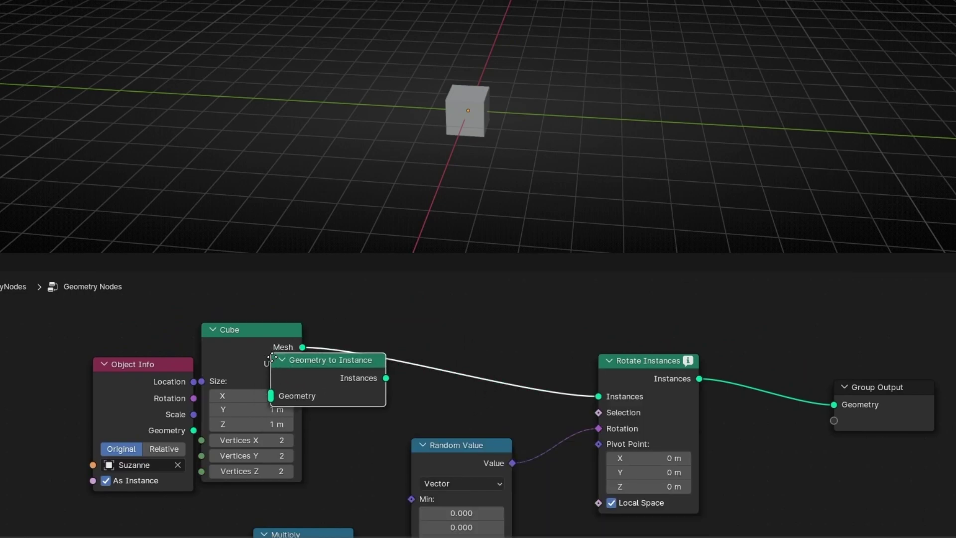
click(377, 345)
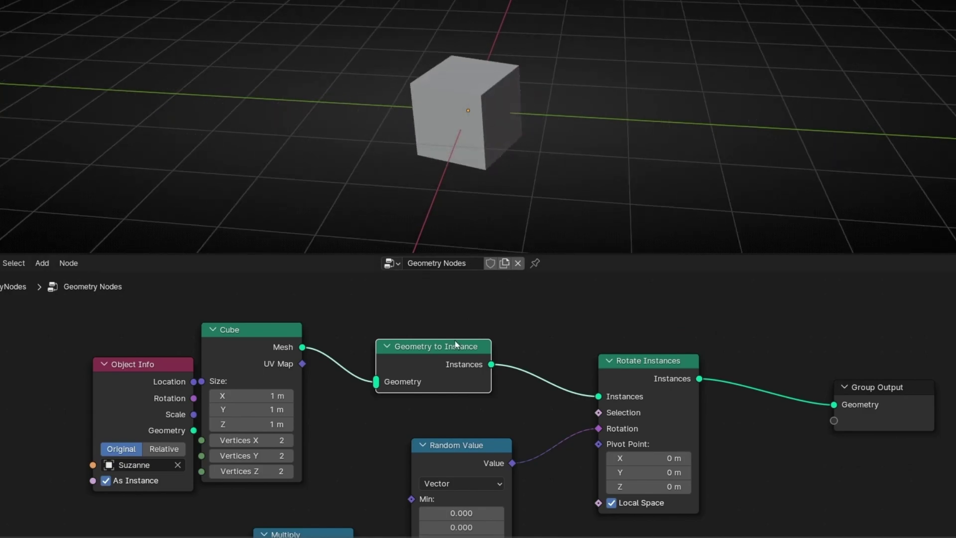
Delete the Geometry to Instance and Cube nodes and reconnect the Object Info Geometry output to Rotate Instances.
key(ctrl+x)
click(273, 364)
key(x)
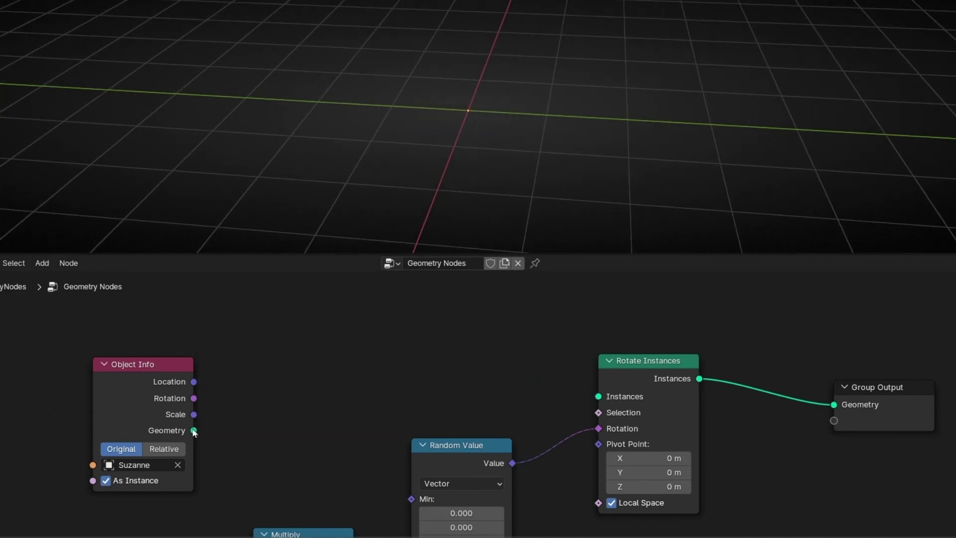
drag(580, 398, 599, 396)
scroll(507, 366, down, 3)
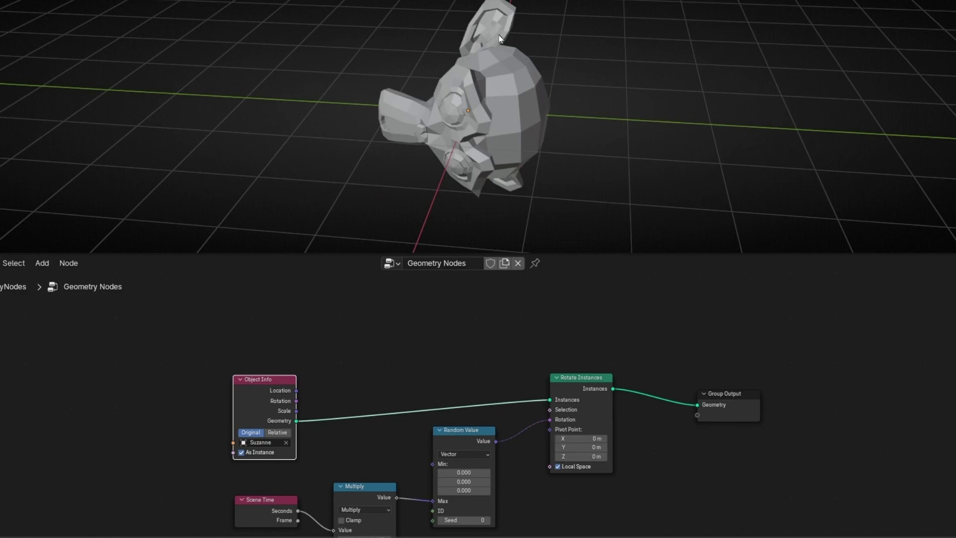
Add a Points node above Object Info and connect its Points output to the Instances input of Rotate Instances.
middle_drag(394, 369, 393, 401)
key(shift+a)
text(pol)
key(Return)
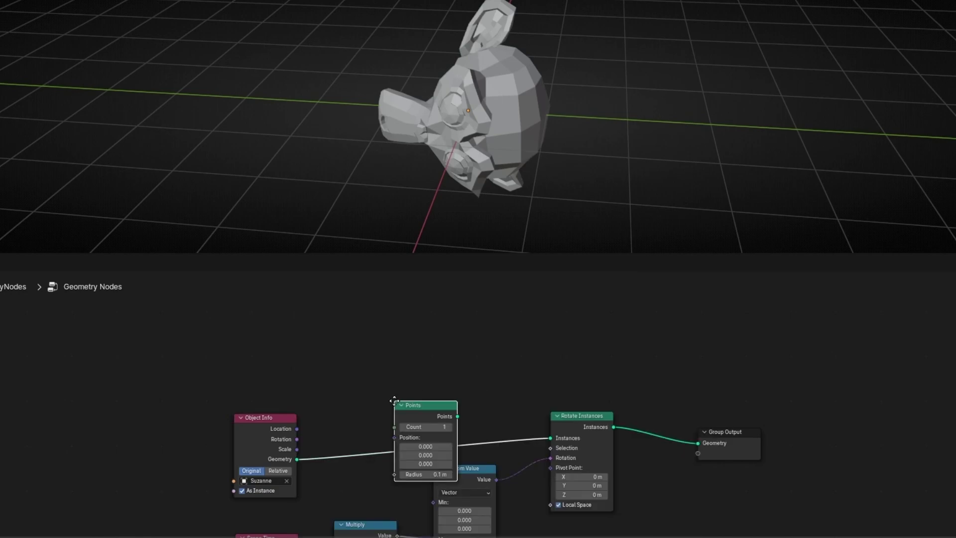
click(311, 309)
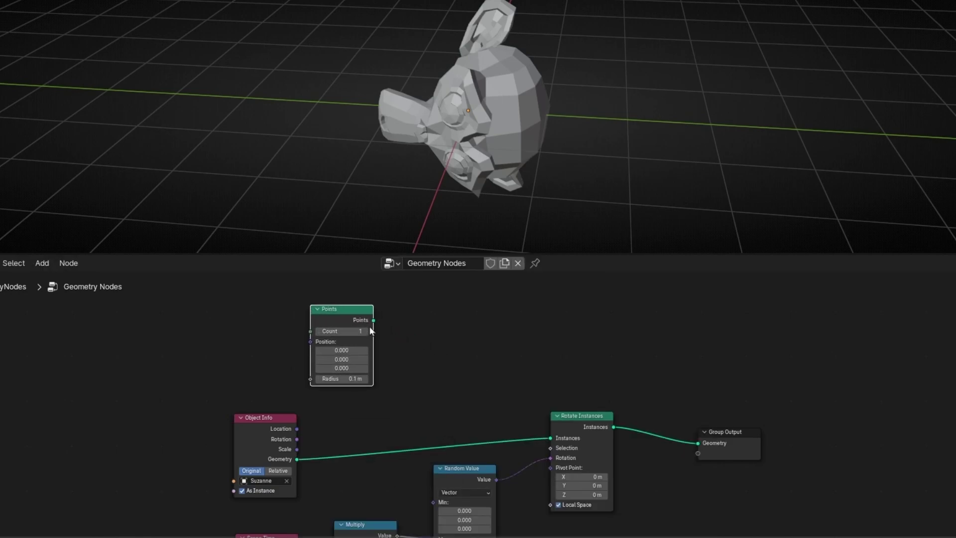
drag(542, 429, 550, 438)
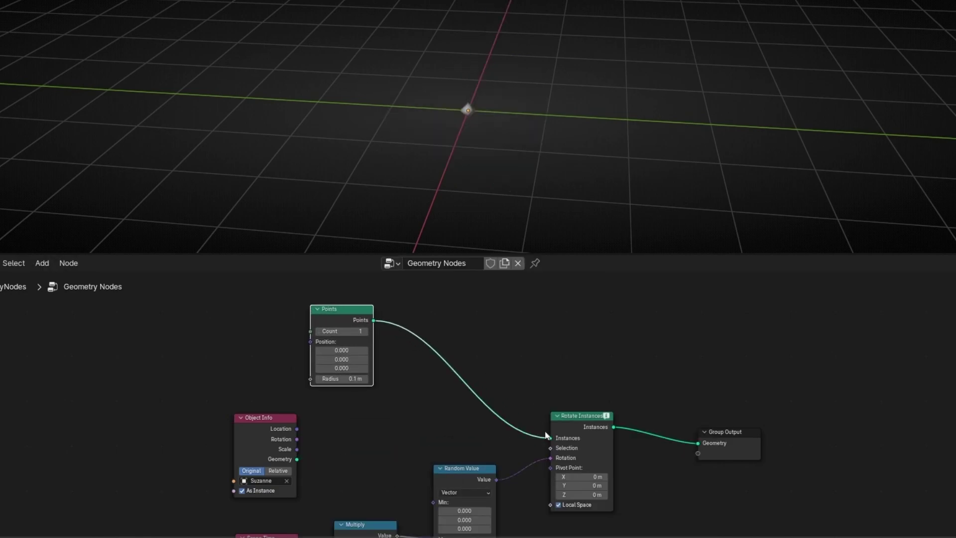
Insert an Instance on Points node between Points and Rotate Instances, and connect Object Info's Geometry to its Instance input.
key(shift+a)
text(in p)
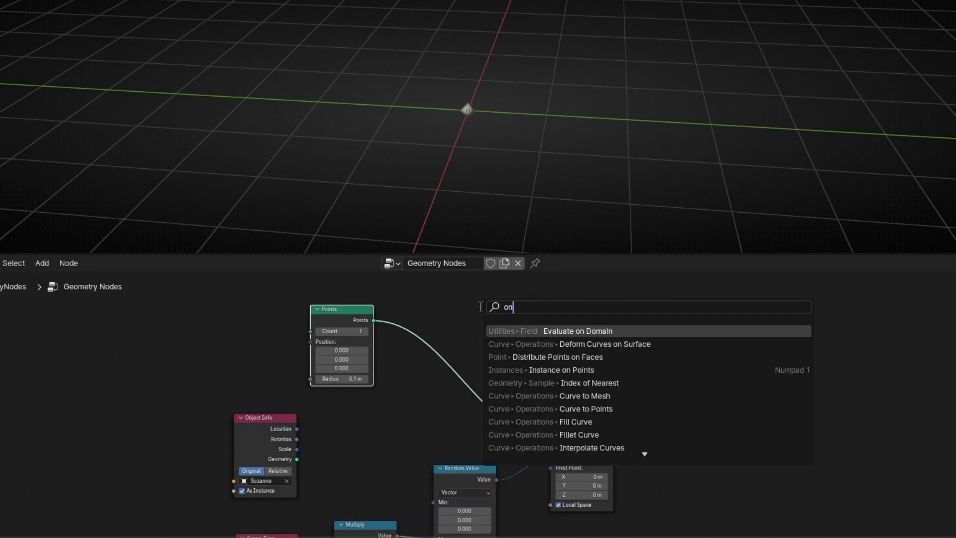
key(Return)
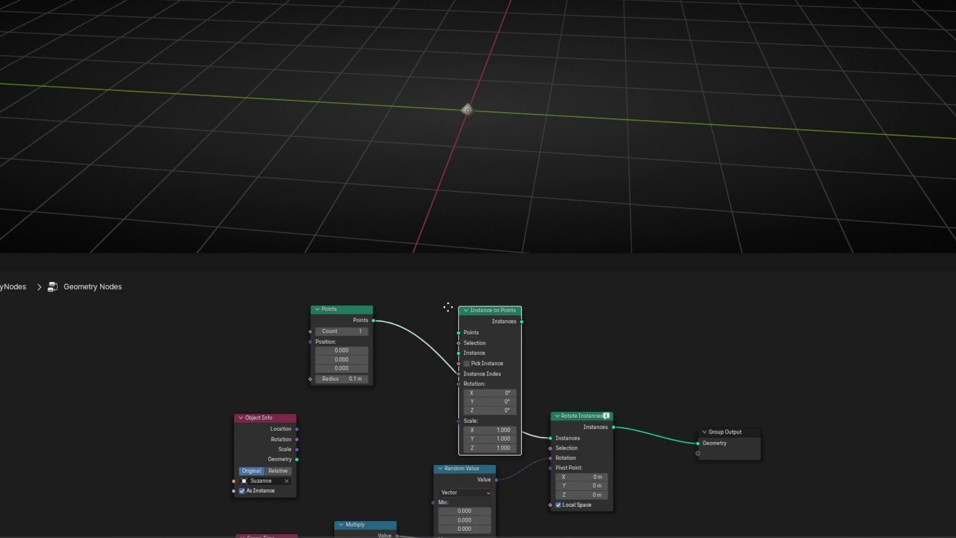
click(446, 306)
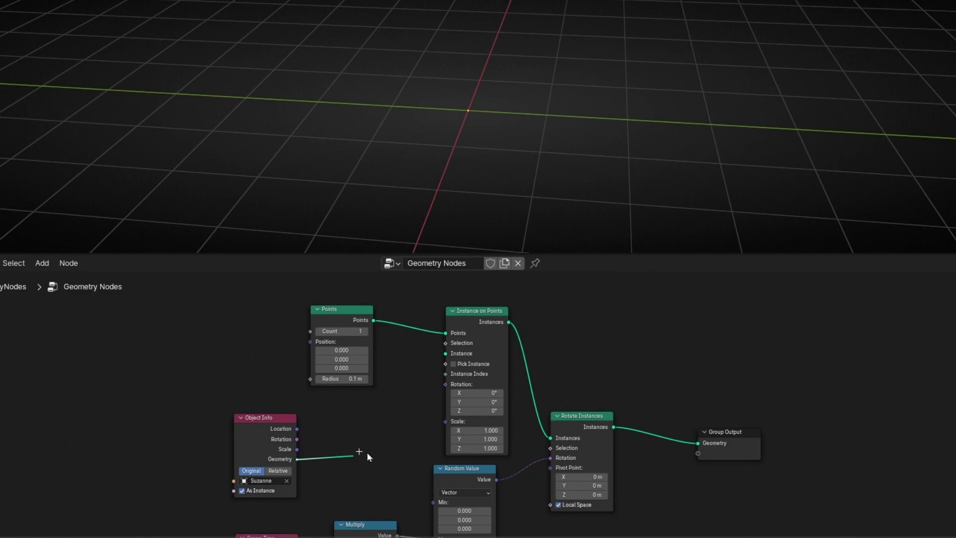
drag(442, 357, 445, 353)
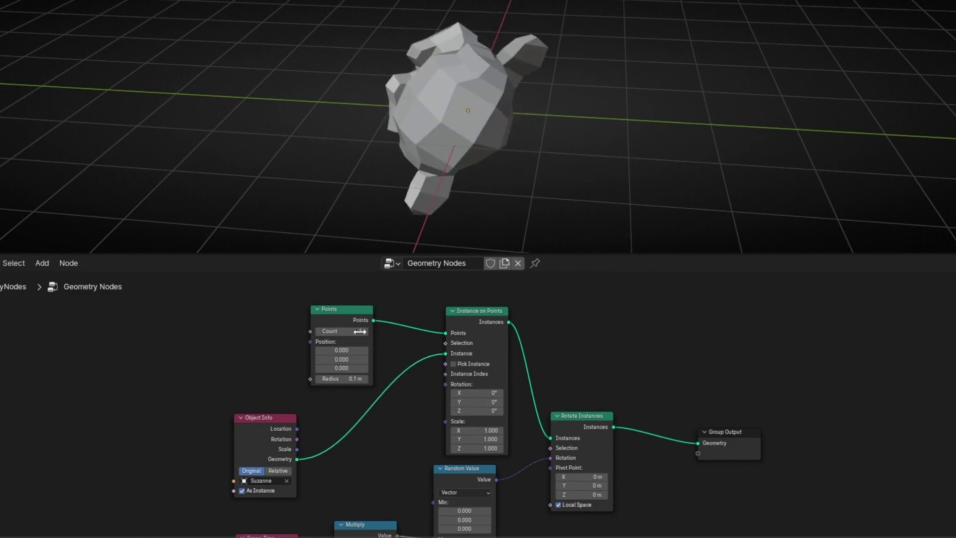
Set the Count of the Points node to 10.
scroll(365, 331, up, 5)
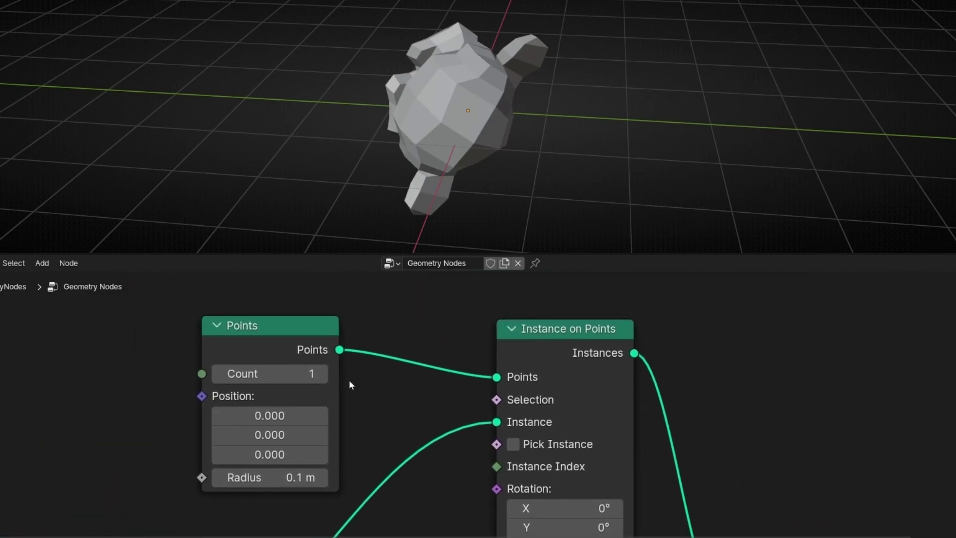
click(321, 374)
click(321, 374)
click(322, 374)
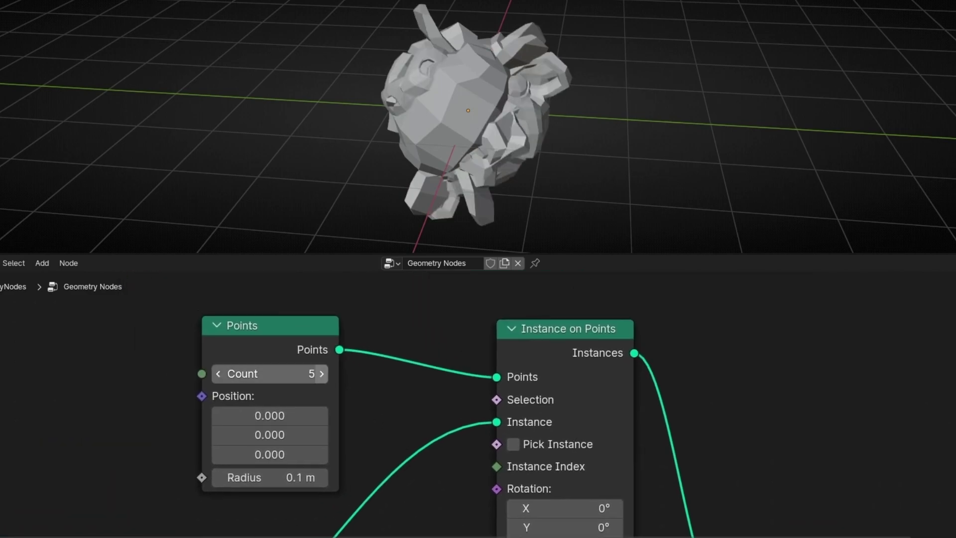
click(321, 374)
click(322, 374)
key(Return)
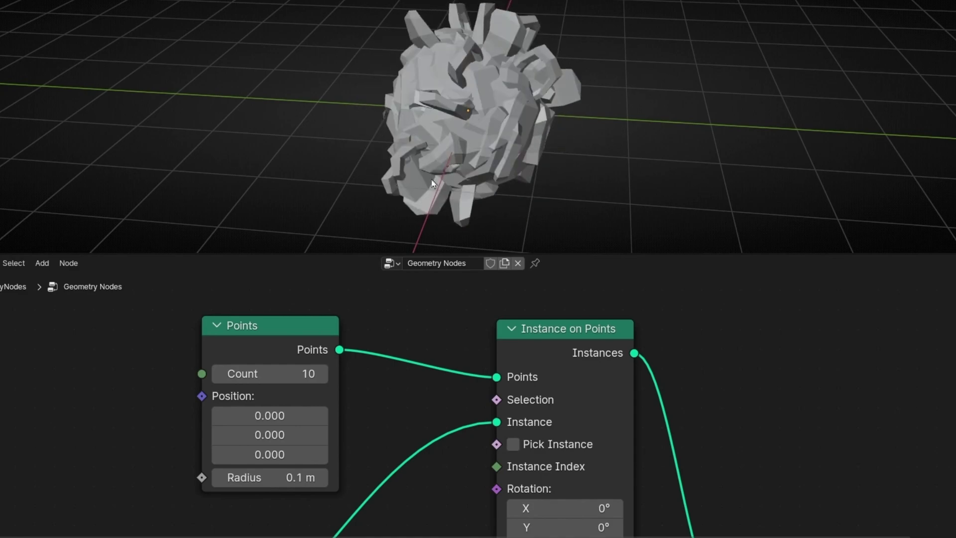
Drive the Points node's Position with a new vector Random Value node and set all three Min components to -1.
ctrl+scroll(162, 419, left, 5)
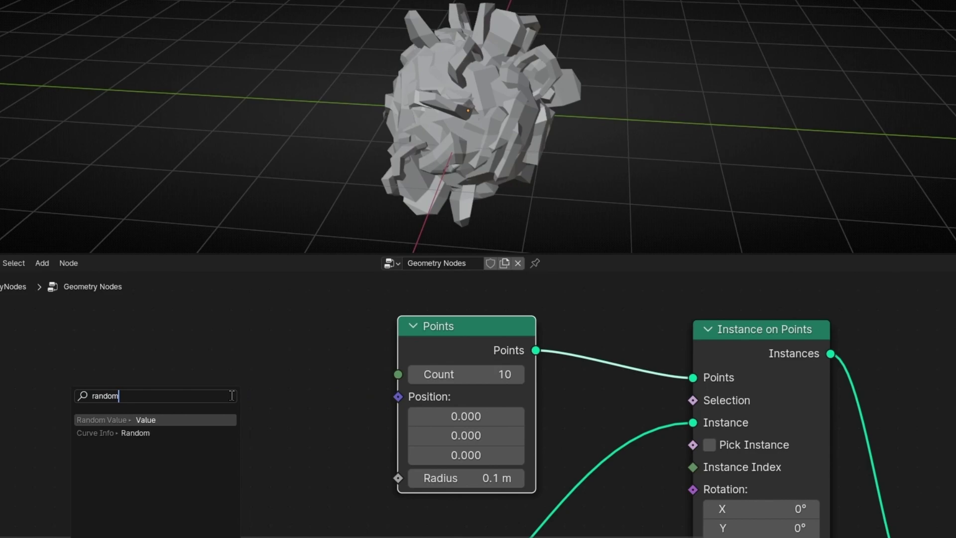
key(Return)
click(298, 343)
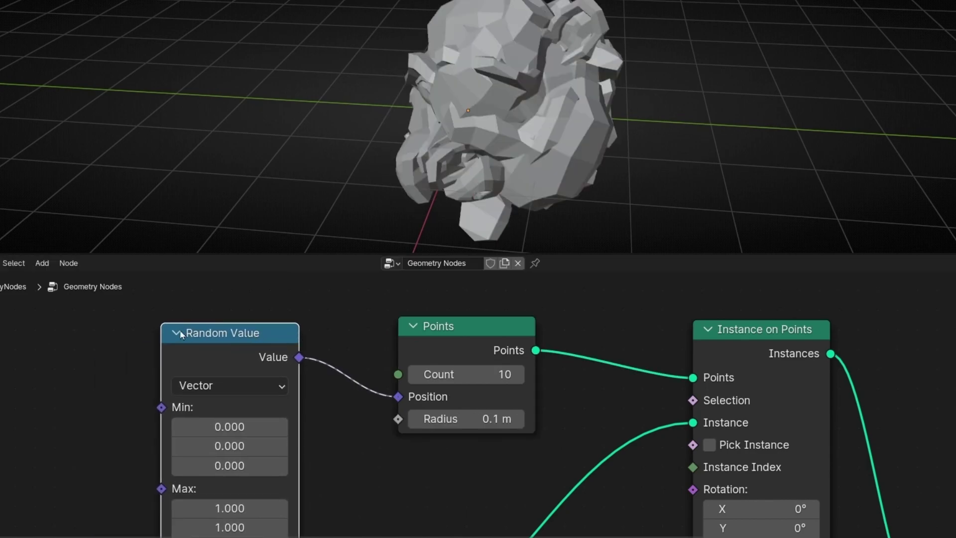
middle_drag(363, 455, 353, 383)
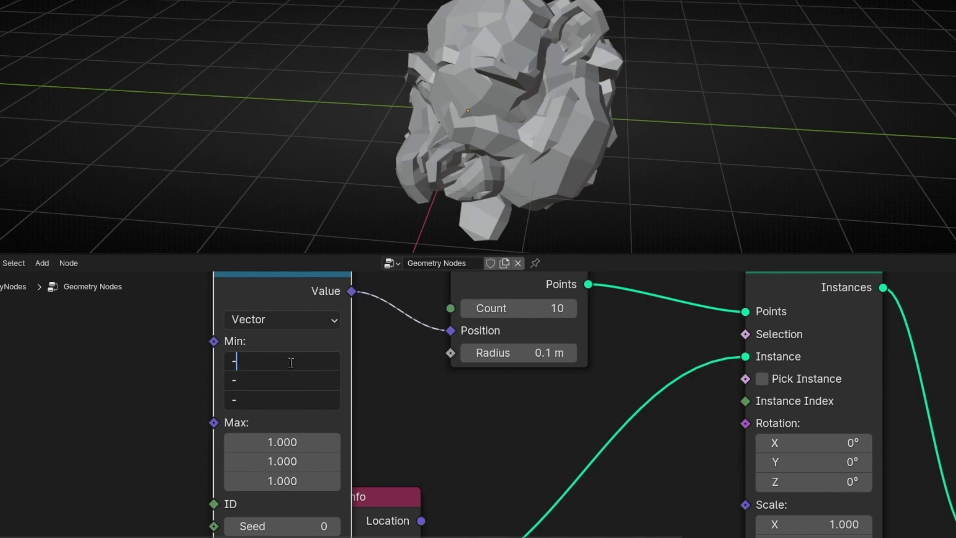
key(Return)
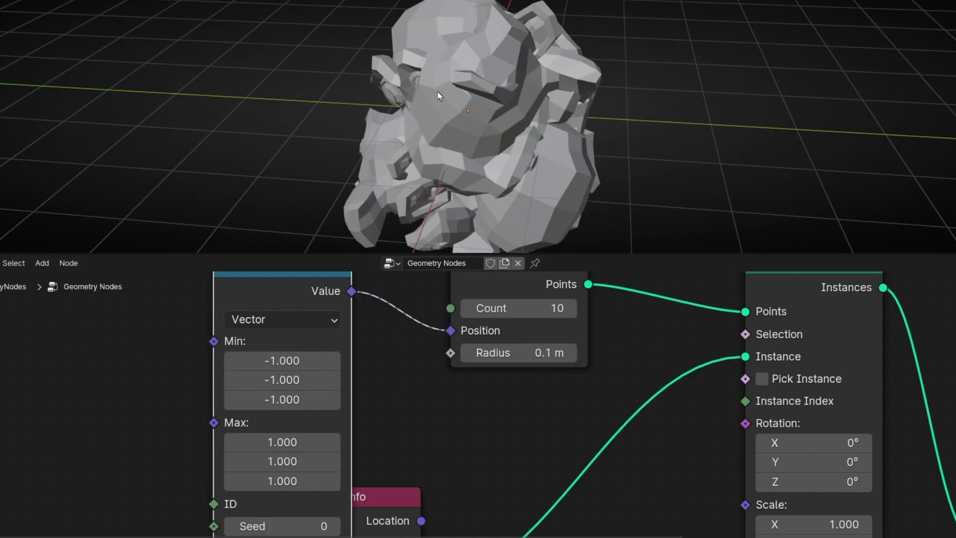
Move the new Random Value node farther away from the Points node to leave space between them.
scroll(438, 109, down, 2)
middle_drag(400, 157, 458, 109)
drag(286, 301, 144, 294)
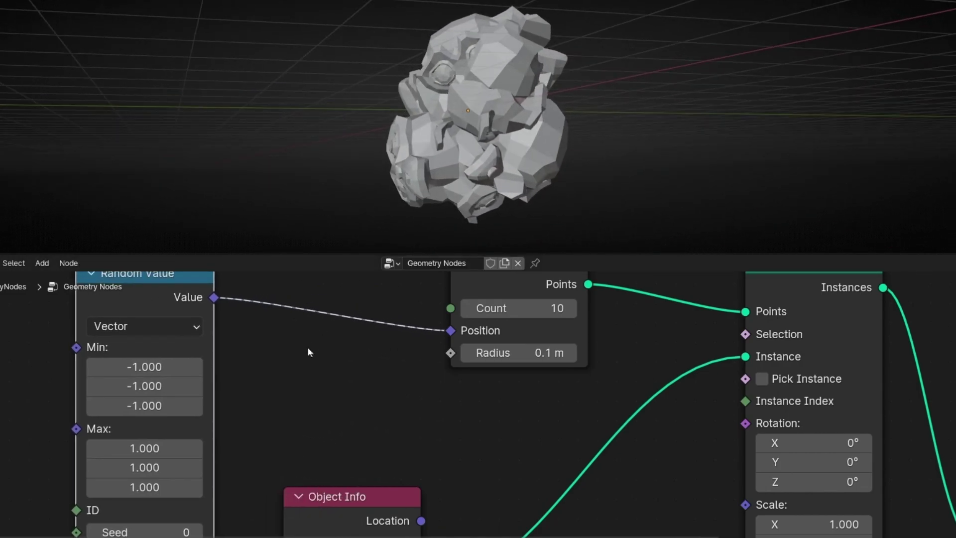
scroll(308, 352, down, 2)
drag(263, 334, 200, 331)
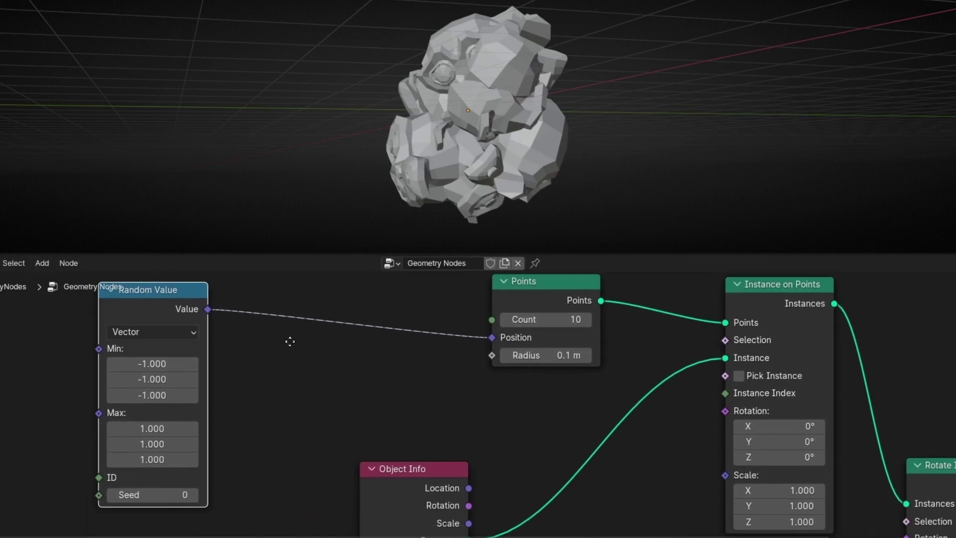
middle_drag(290, 342, 292, 335)
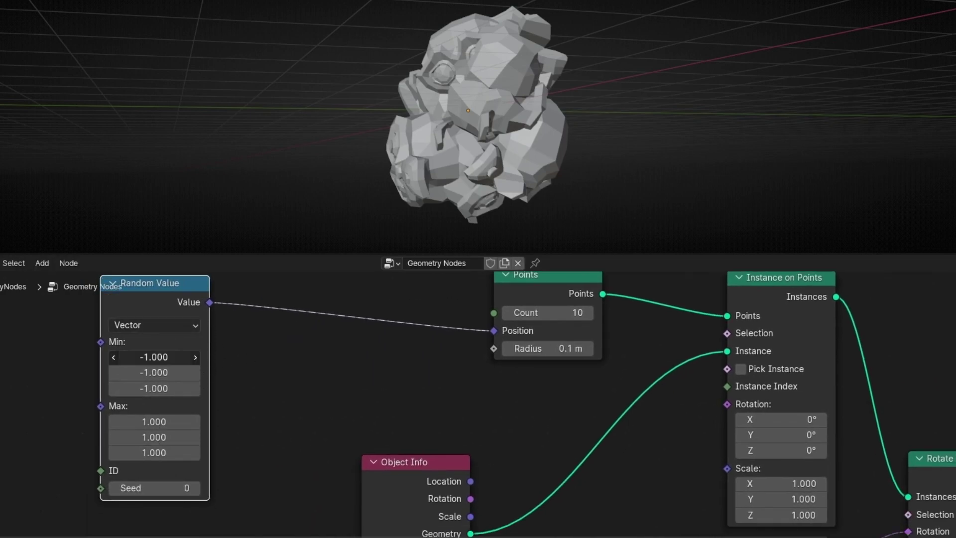
drag(155, 356, 196, 403)
key(ctrl+z)
key(ctrl+z)
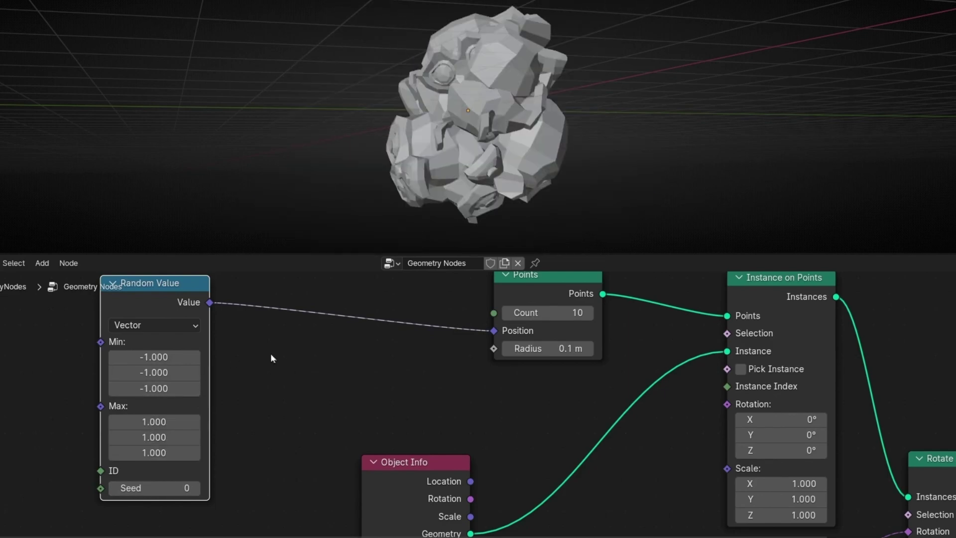
Insert a Vector Math node between the position Random Value node and Points, and set its operation to Scale.
middle_drag(271, 357, 276, 393)
key(shift+a)
text(vector)
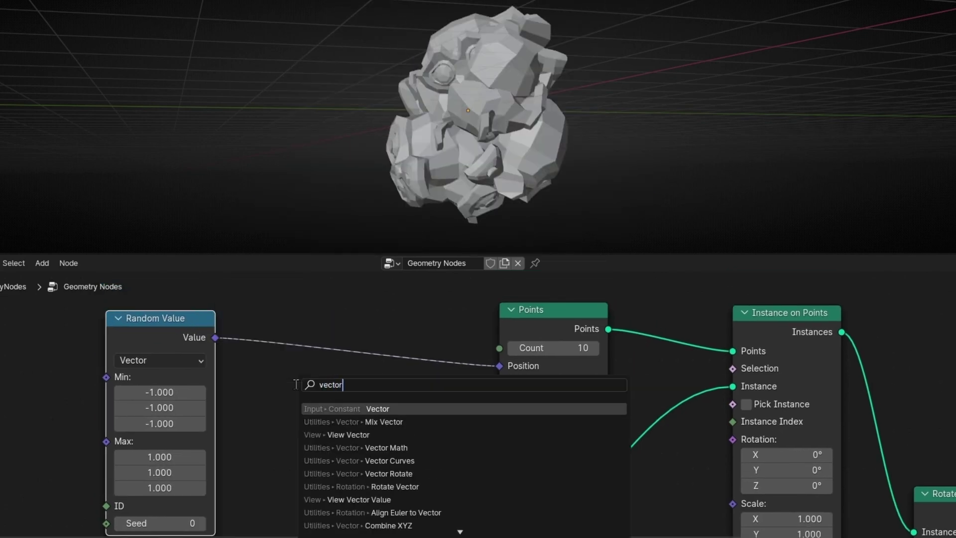
text( ma)
key(Return)
click(338, 402)
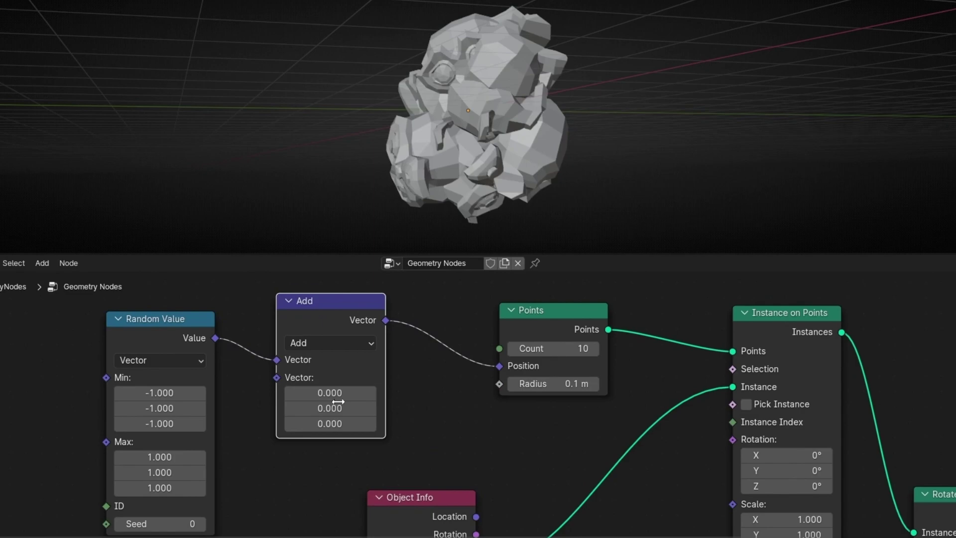
click(326, 348)
click(335, 323)
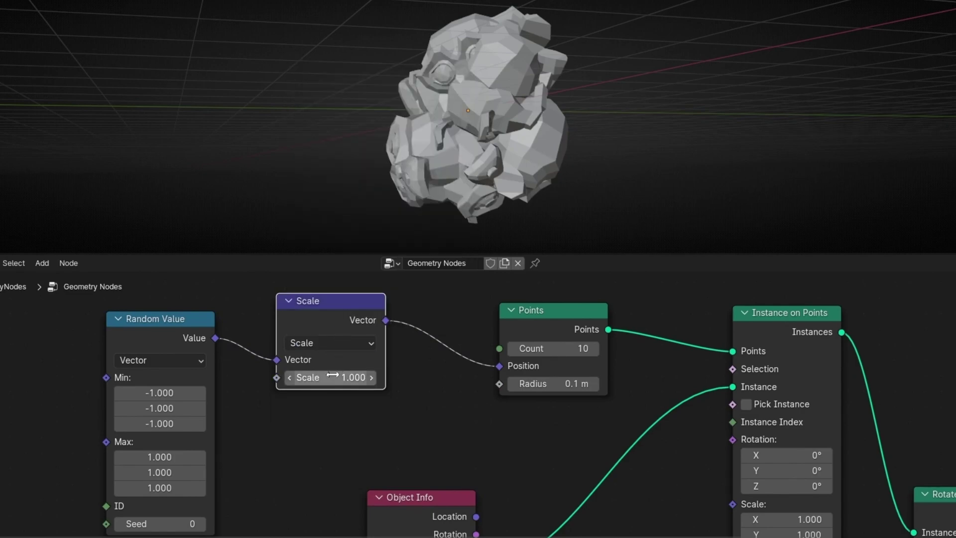
Set the Vector Math node's Scale factor to 4.7 and view the spread-out monkeys from another angle.
drag(333, 375, 333, 376)
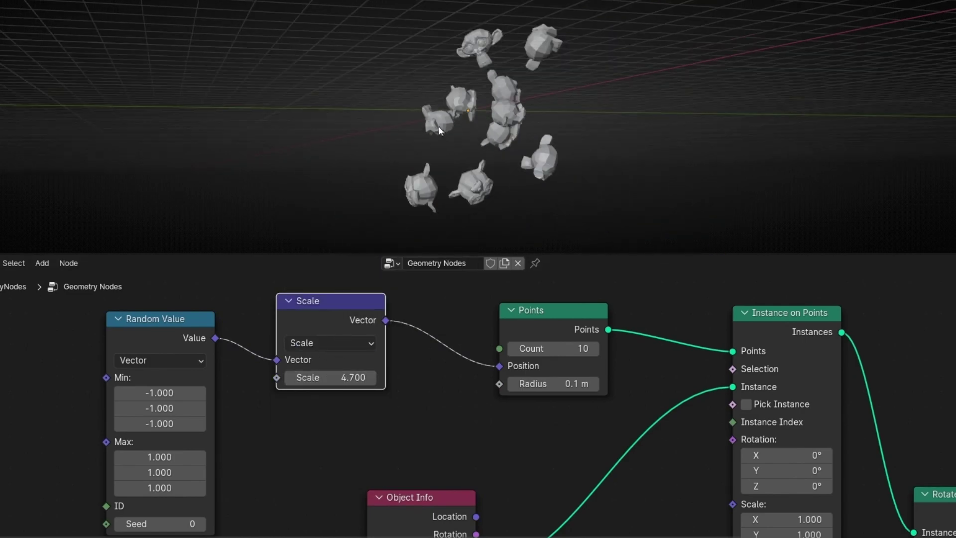
scroll(440, 131, down, 3)
scroll(455, 165, up, 3)
middle_drag(455, 164, 368, 150)
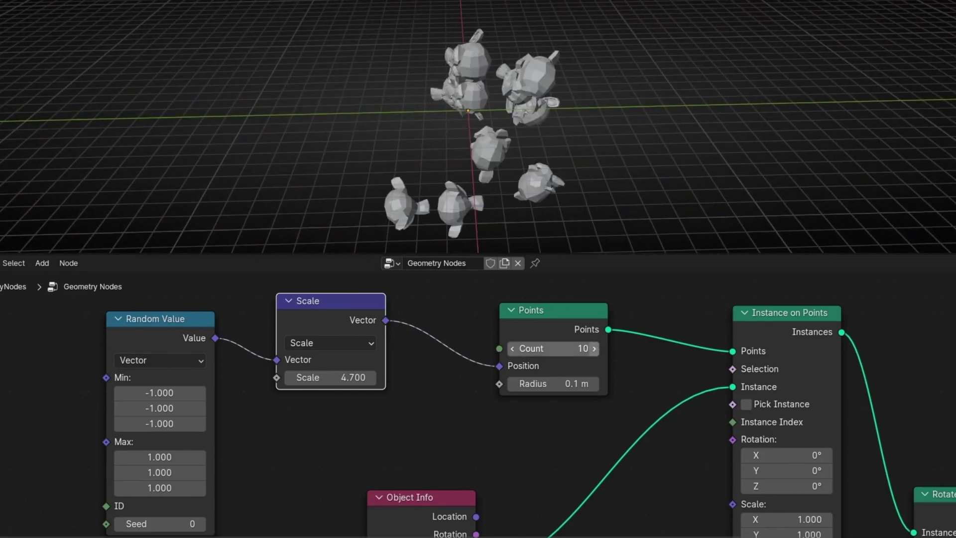
Set the Points node's Count to 47 and the Vector Math node's Scale factor to 10.4.
ctrl+scroll(597, 350, up, 13)
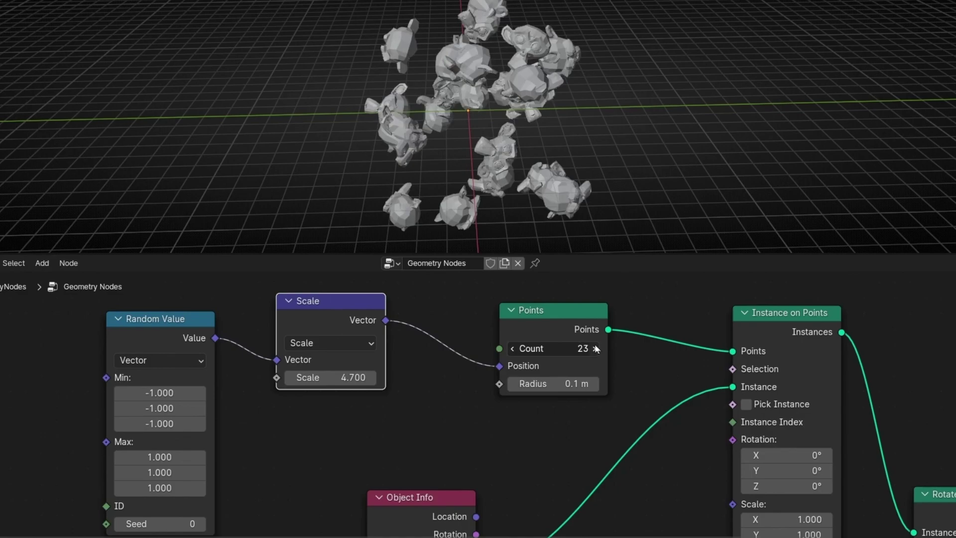
ctrl+scroll(596, 349, up, 20)
scroll(364, 410, down, 1)
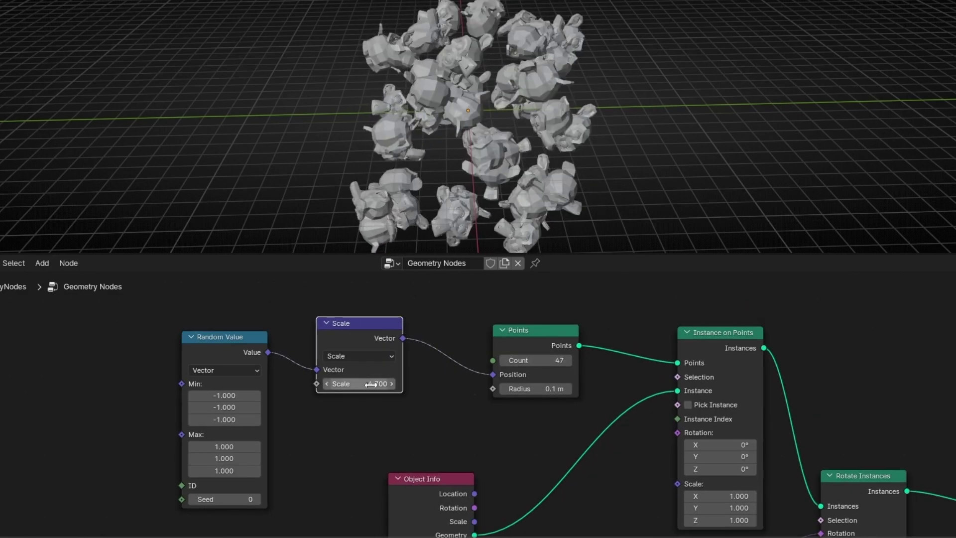
drag(371, 384, 416, 384)
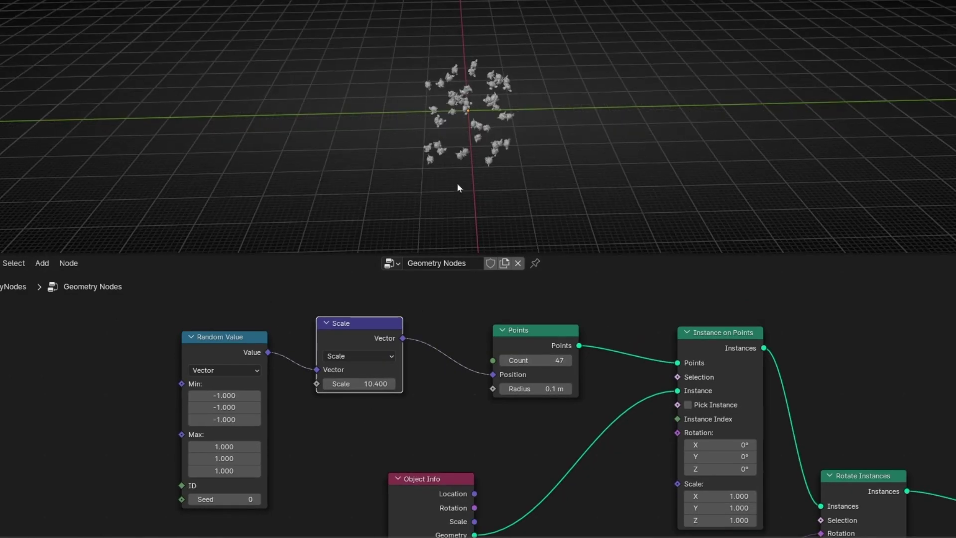
Examine the scattered monkeys in a maximized 3D viewport during animation playback and at frame 1.
key(ctrl+space)
scroll(492, 284, up, 6)
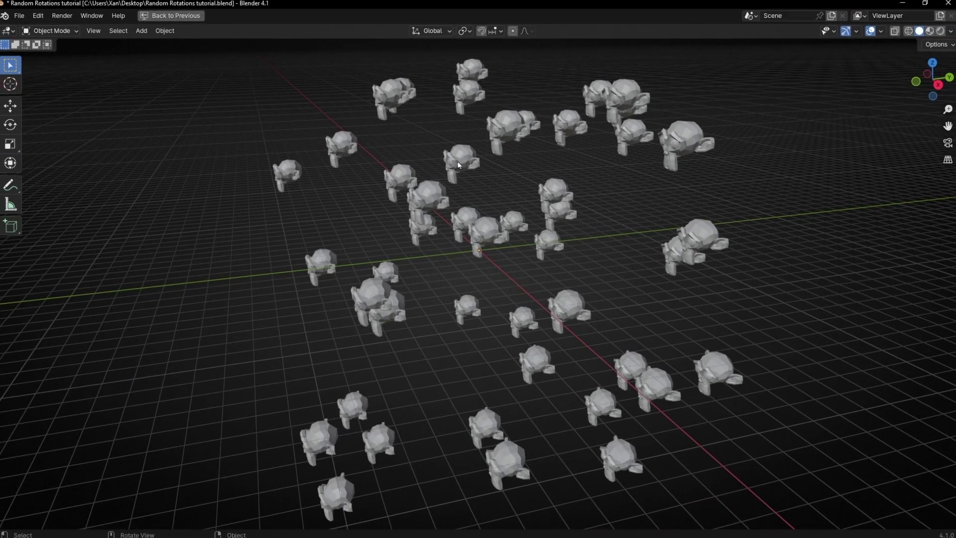
key(ctrl+space)
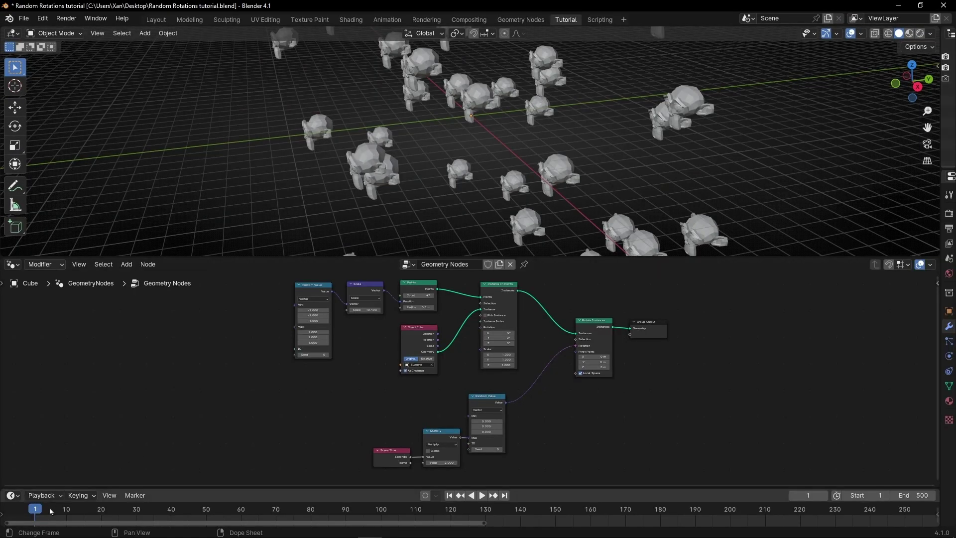
key(ctrl+space)
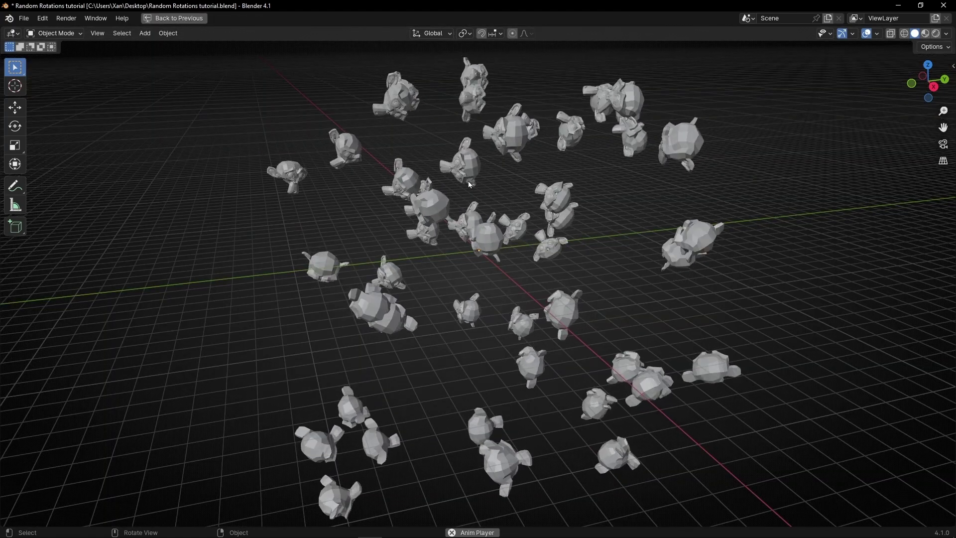
key(ctrl+space)
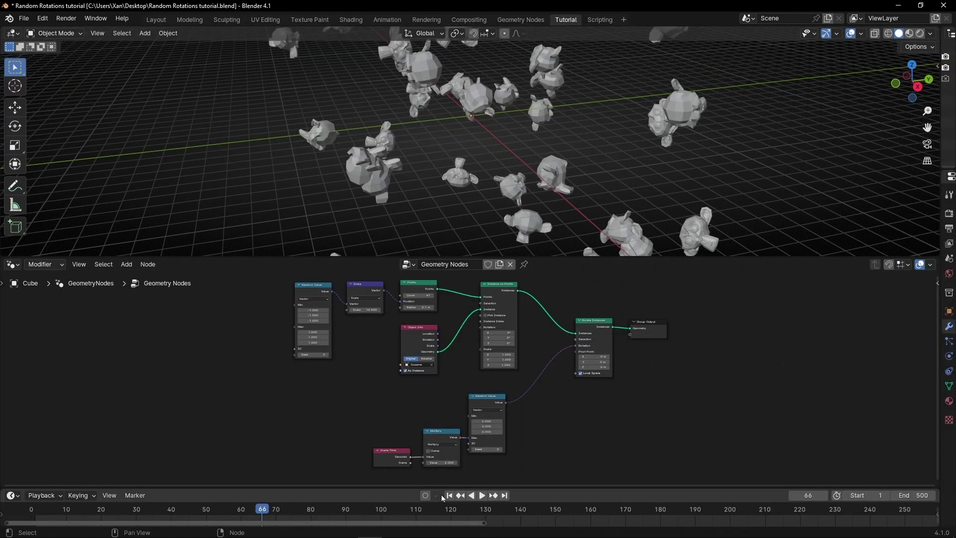
key(ctrl+space)
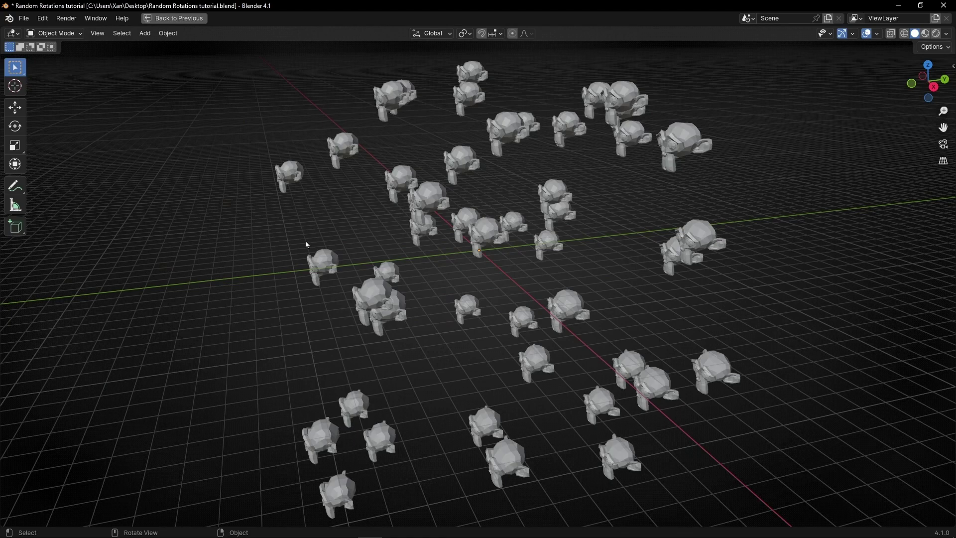
mouse_move(411, 275)
middle_down()
mouse_move(575, 241)
mouse_move(385, 255)
mouse_move(403, 256)
mouse_move(414, 282)
middle_up()
key(ctrl+space)
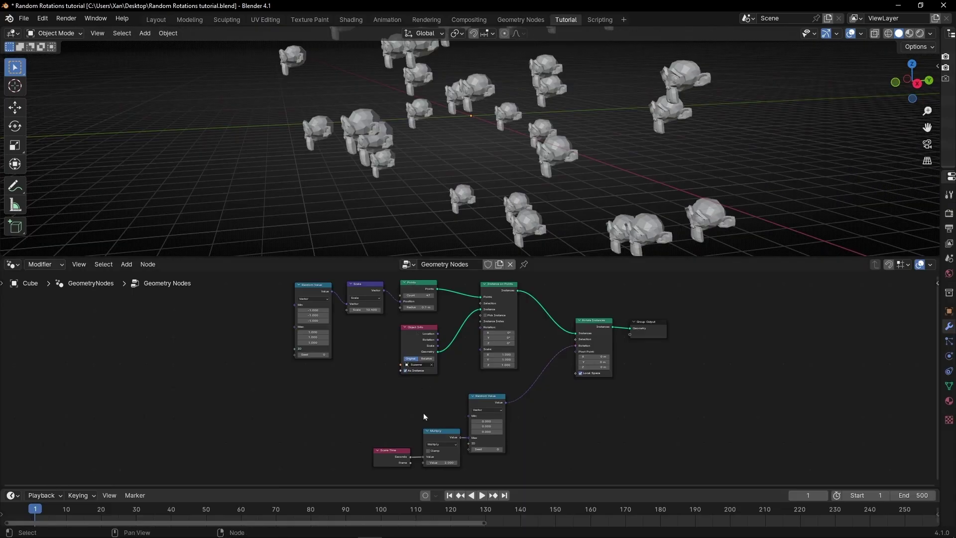
Add an Index node and connect it to the Min input of the Random Value node that drives the instances' rotation.
scroll(425, 416, up, 5)
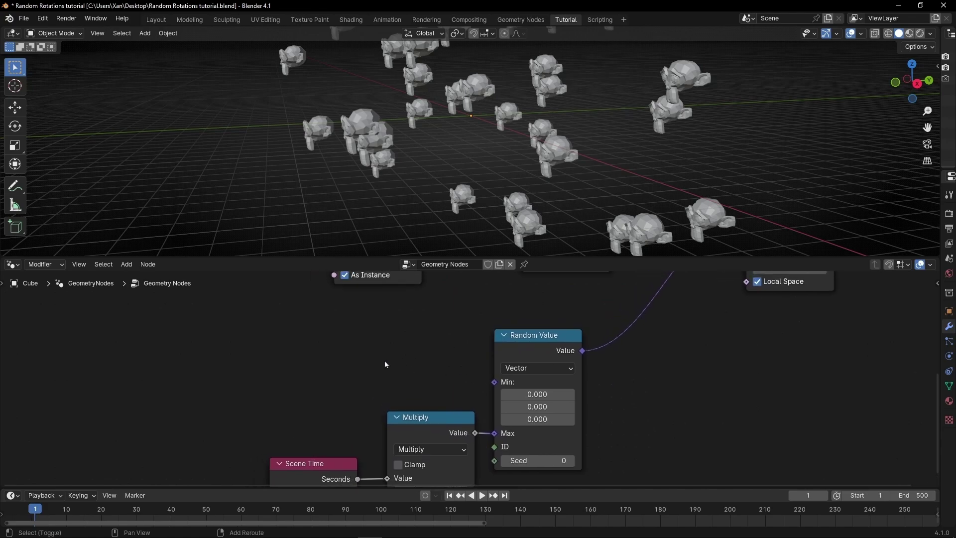
key(shift+a)
text(index)
key(Return)
click(279, 337)
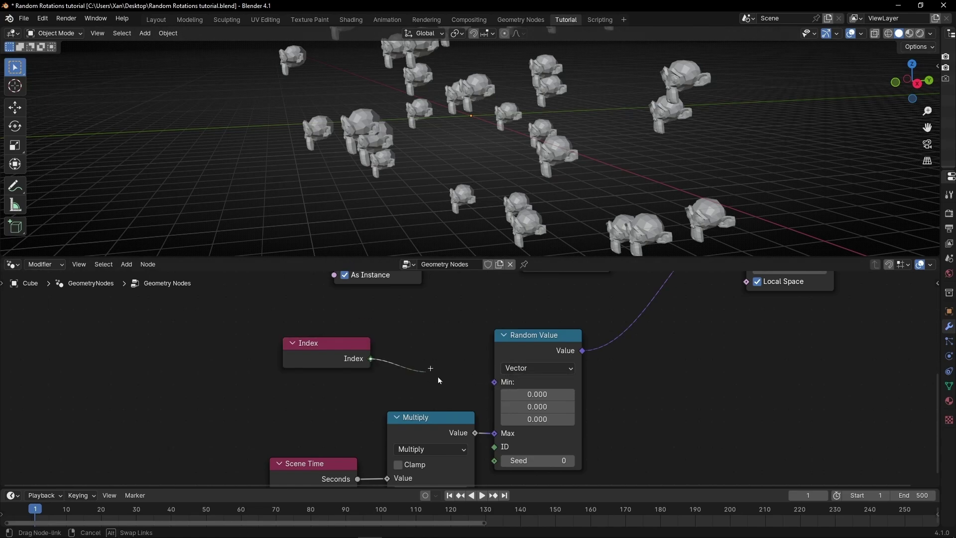
drag(488, 383, 490, 383)
Play the animation in a maximized 3D viewport and examine the monkeys' starting and ongoing rotations from another angle.
key(ctrl+space)
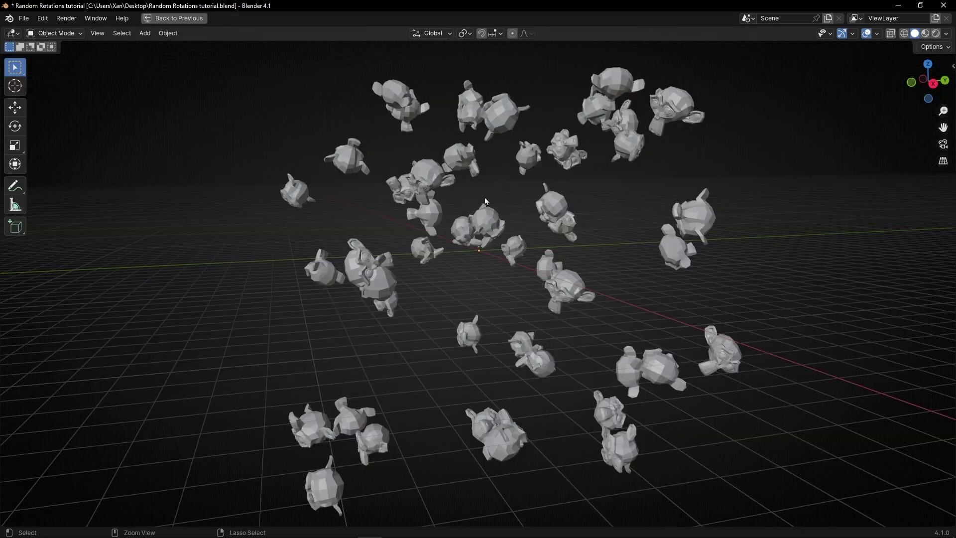
middle_drag(441, 129, 456, 256)
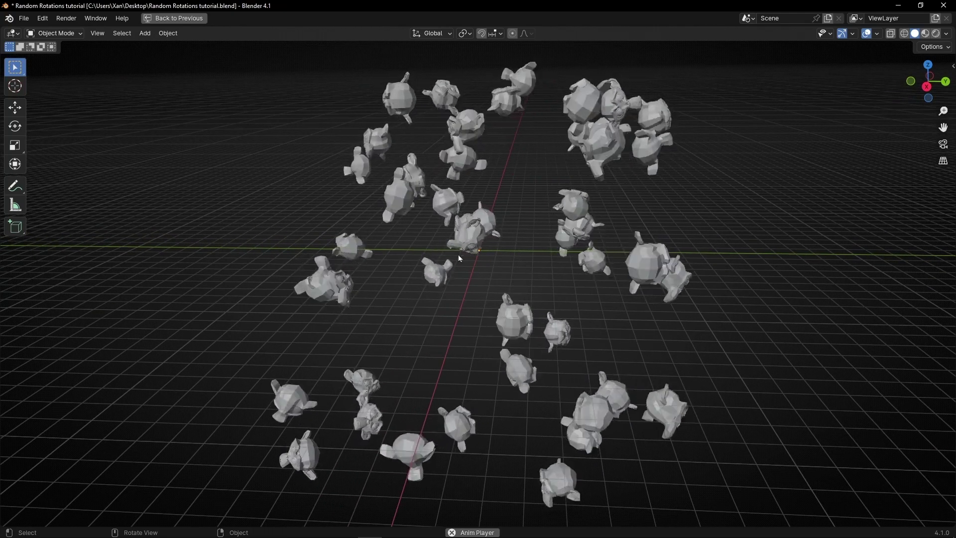
key(ctrl+space)
Move the Index node closer to the rotation Random Value node.
scroll(471, 319, down, 6)
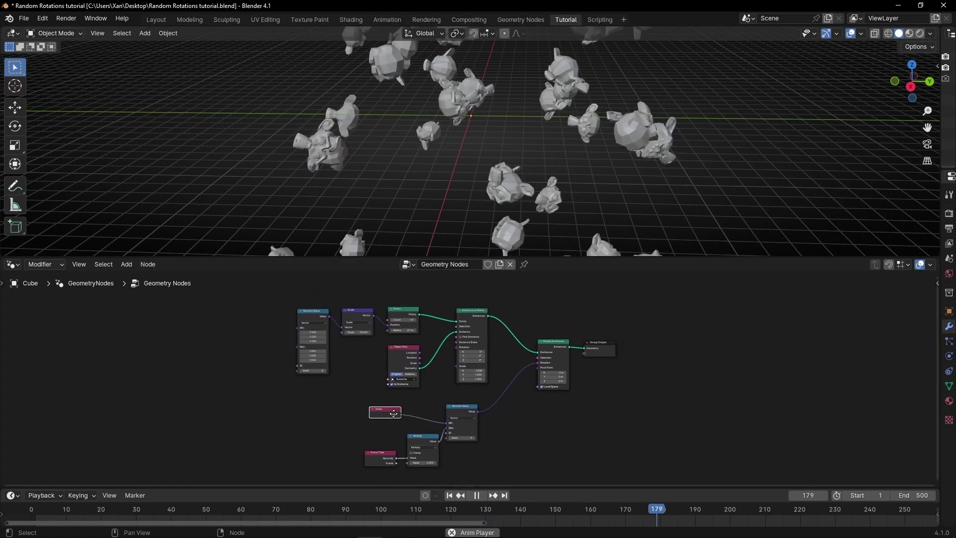
drag(392, 413, 427, 419)
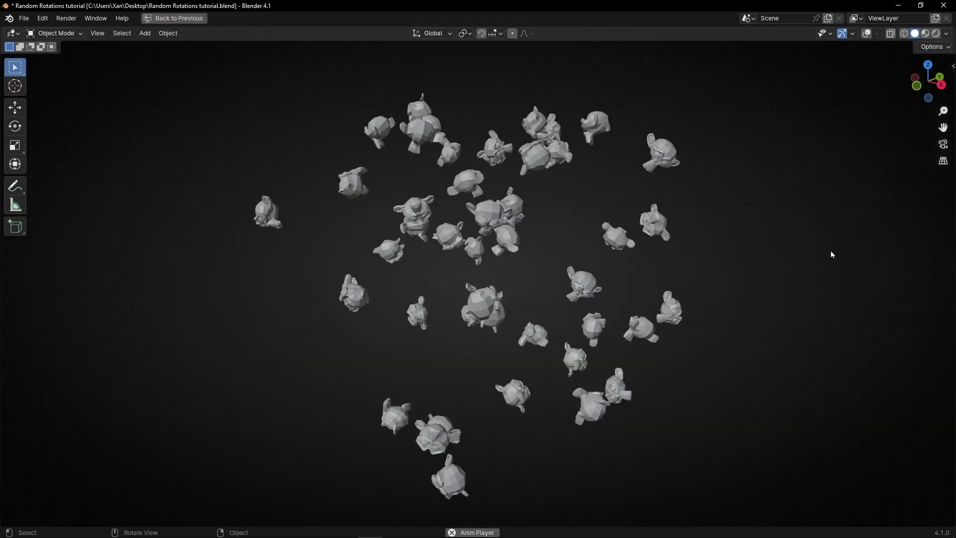